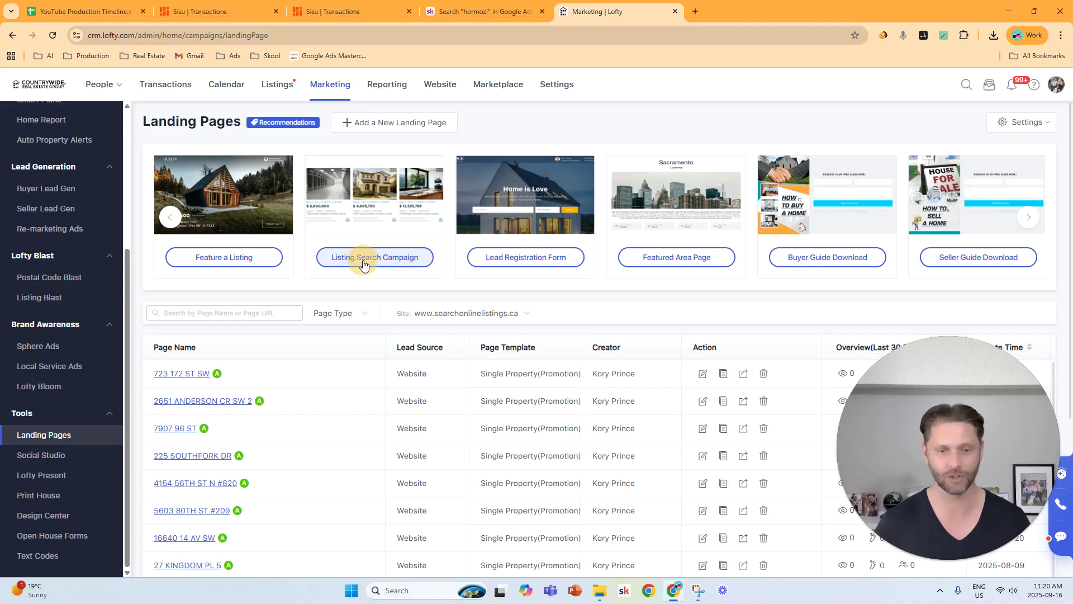
# - Start a Listing Search Campaign page named 'Zillow' with Google PPC as the lead source
pyautogui.click(364, 257)
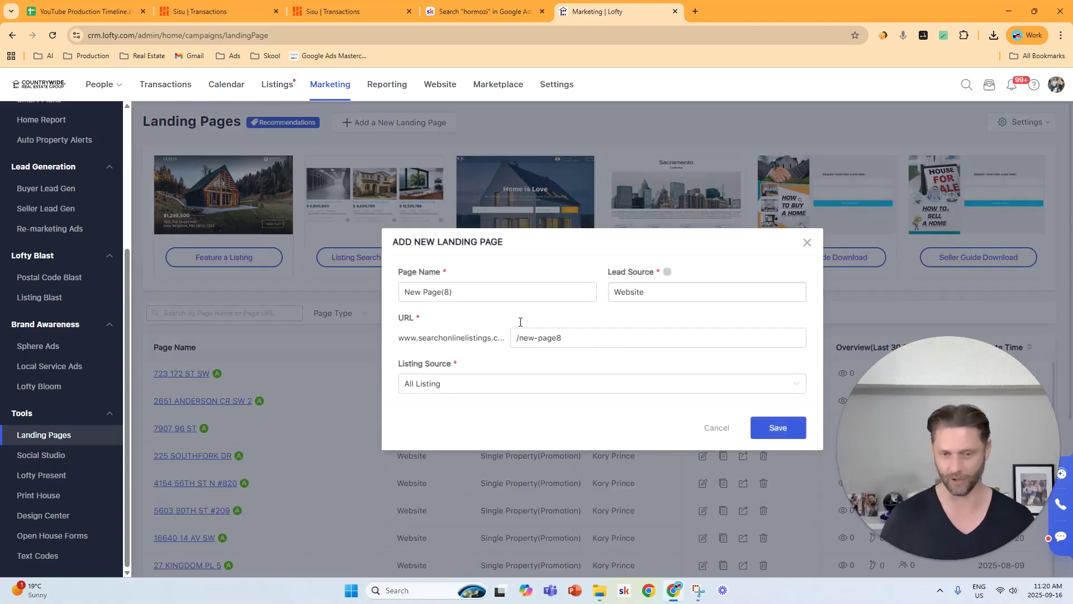
pyautogui.click(464, 291)
pyautogui.moveTo(406, 296); pyautogui.dragTo(390, 300)
pyautogui.write('Zillow')
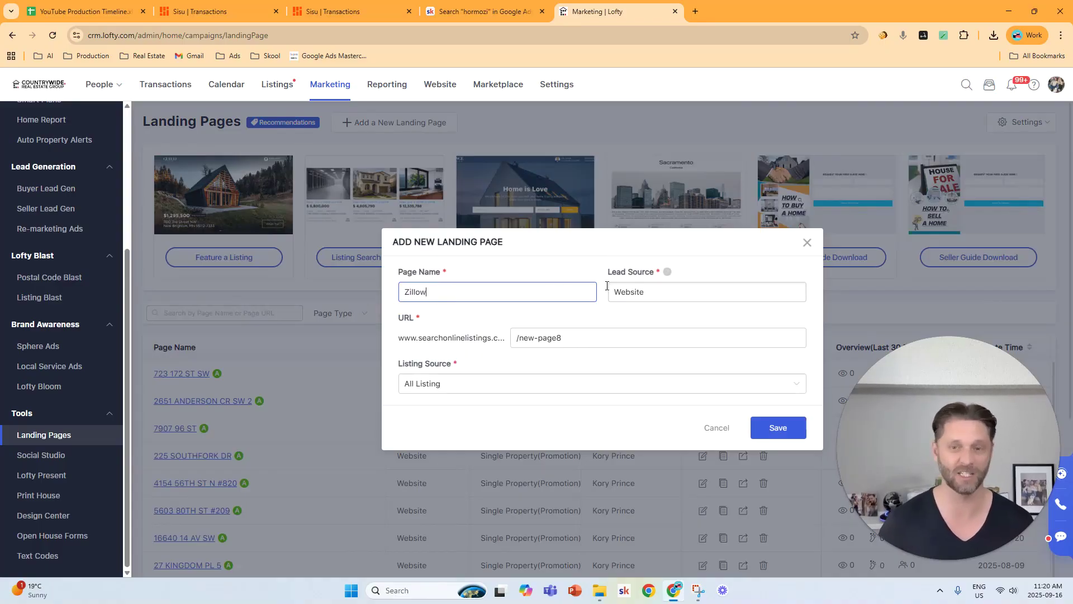
pyautogui.click(682, 293)
pyautogui.write('ppc')
pyautogui.press('BackSpace')
pyautogui.press('BackSpace')
pyautogui.press('BackSpace')
pyautogui.write('google ')
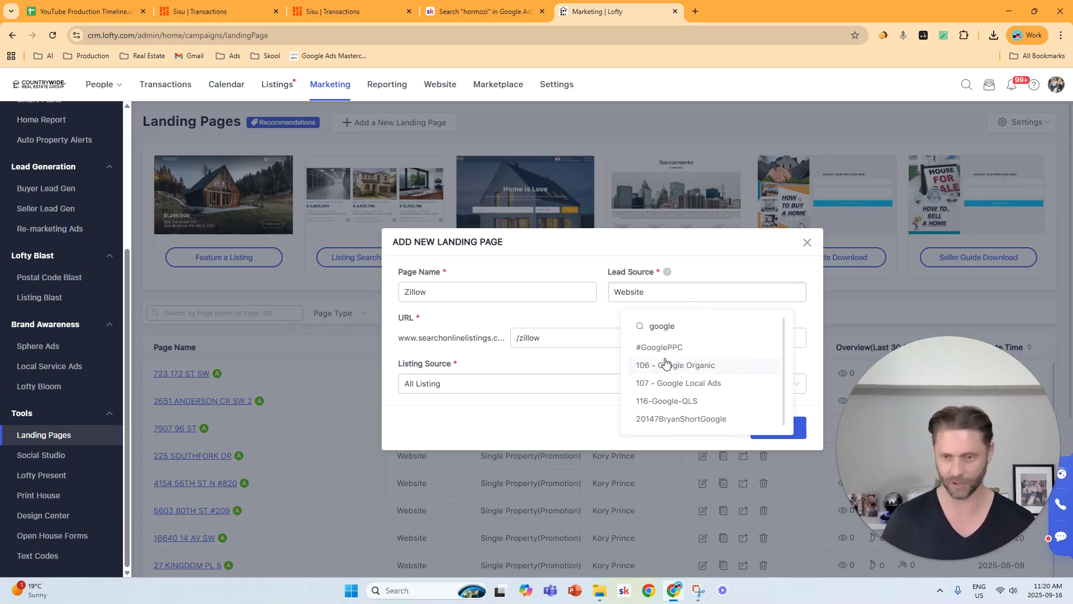
pyautogui.write('ppc')
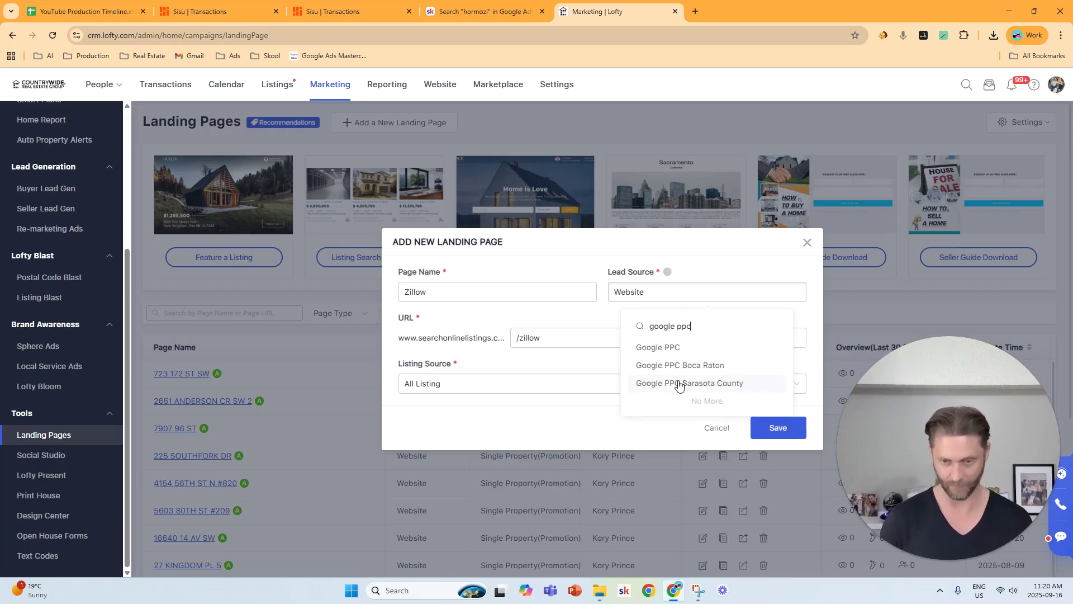
pyautogui.click(670, 346)
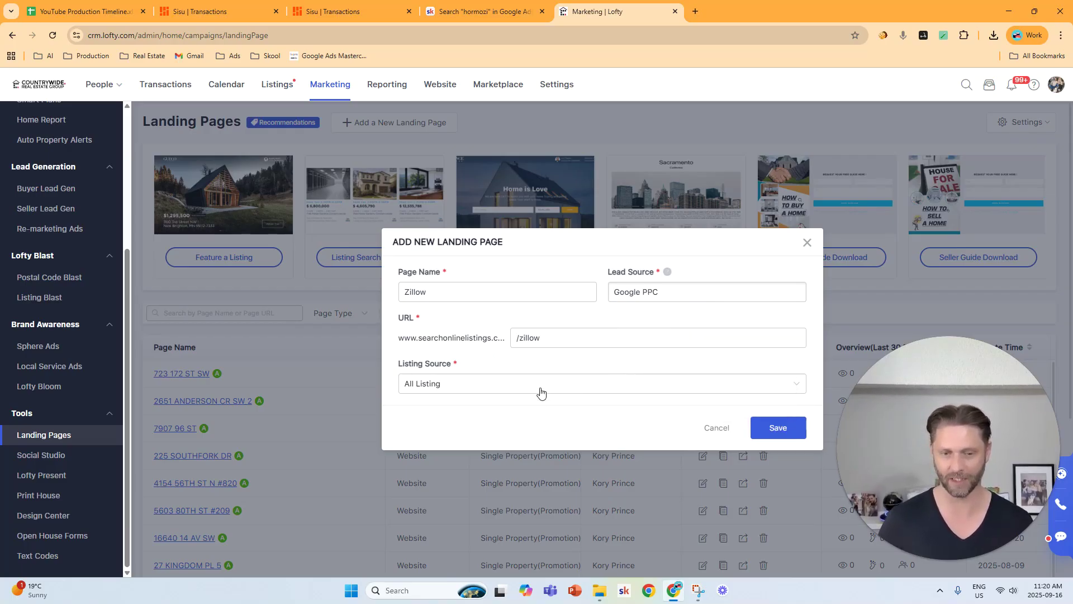
# - Change the page URL to /zillow8 and save the new landing page
pyautogui.click(777, 434)
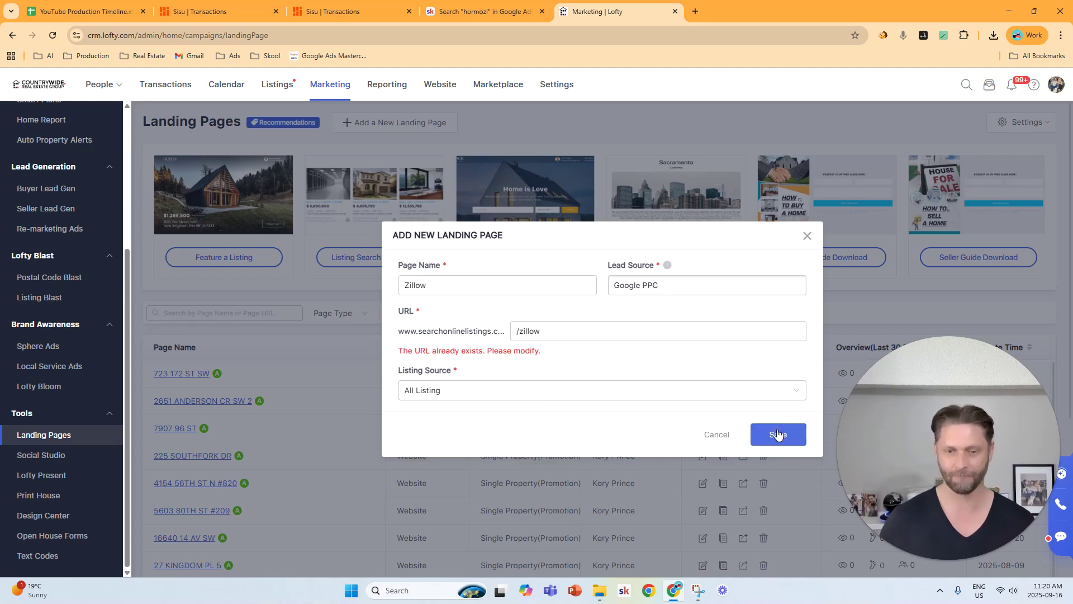
pyautogui.click(606, 332)
pyautogui.write('8')
pyautogui.click(767, 427)
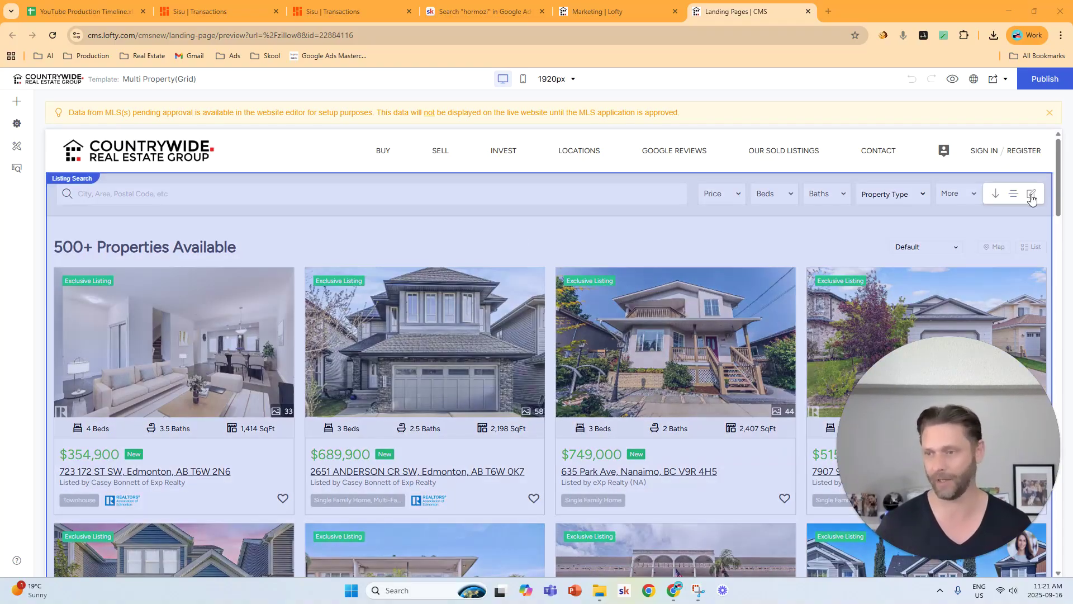
# - Move Latest Listing to the top of the listing sort order, then publish the page
pyautogui.click(1032, 194)
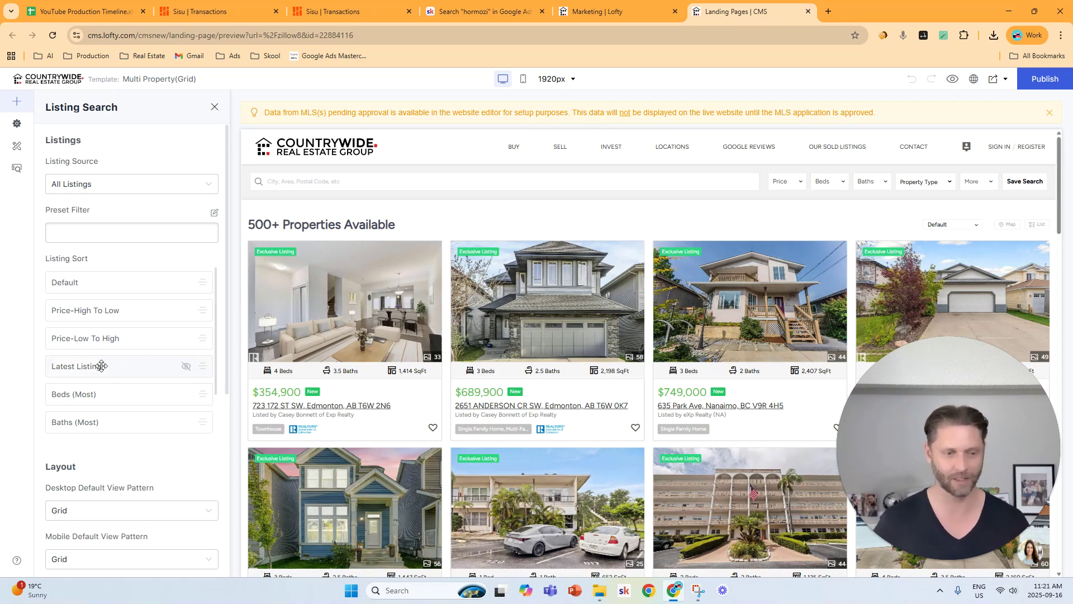
pyautogui.moveTo(202, 367); pyautogui.dragTo(207, 257)
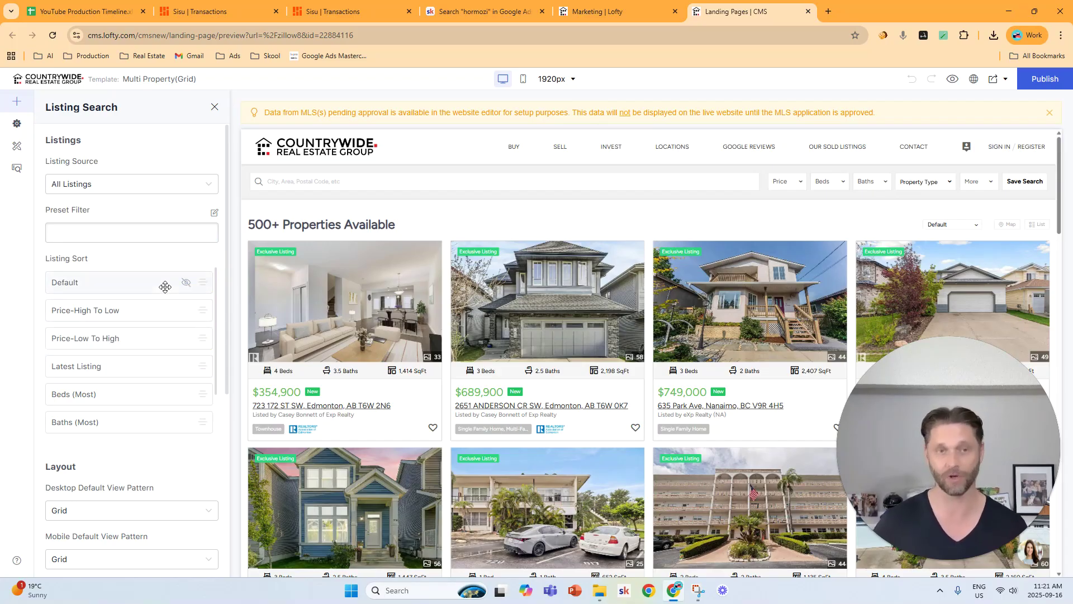
pyautogui.moveTo(202, 367); pyautogui.dragTo(205, 249)
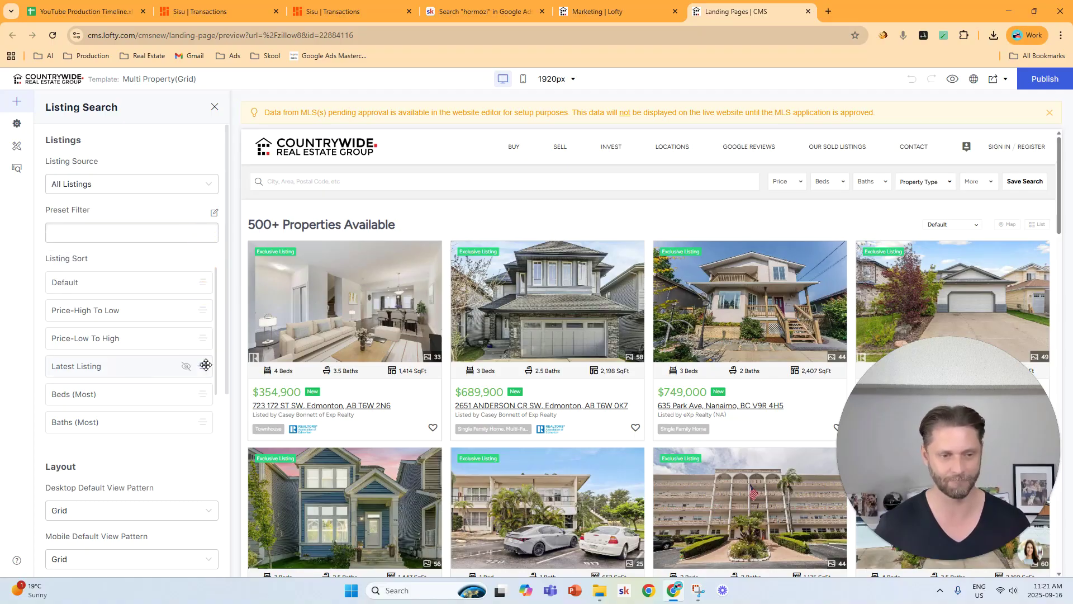
pyautogui.moveTo(206, 366); pyautogui.dragTo(206, 267)
pyautogui.click(651, 368)
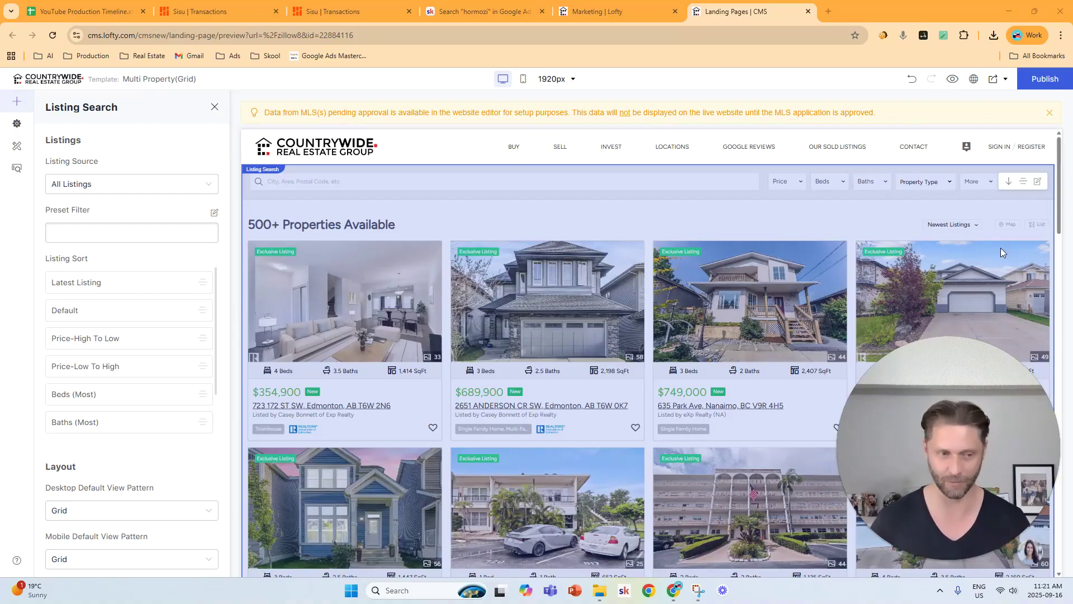
pyautogui.click(1048, 83)
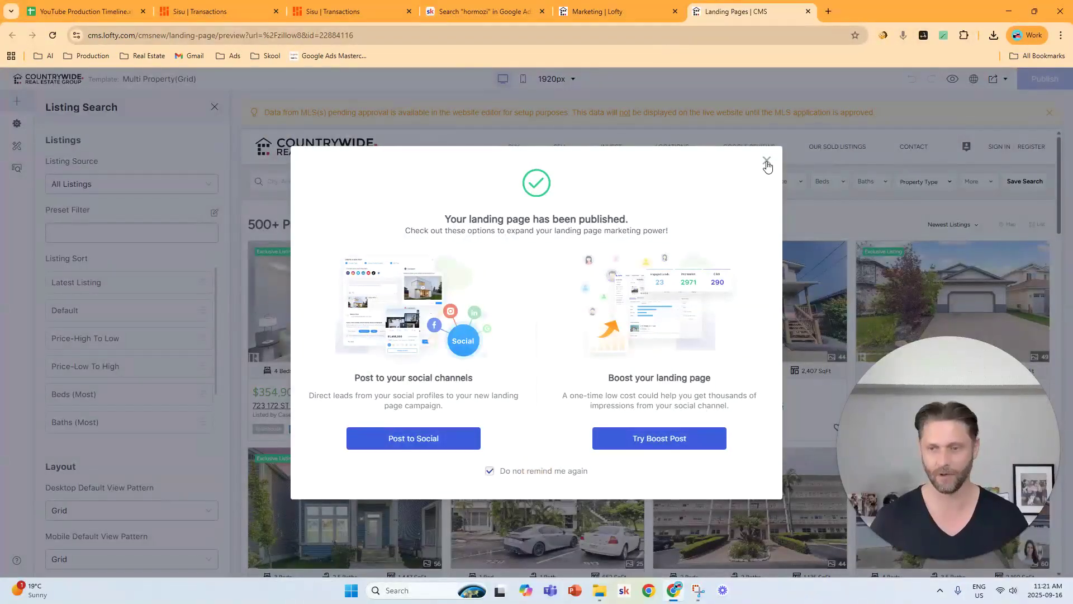
pyautogui.click(767, 162)
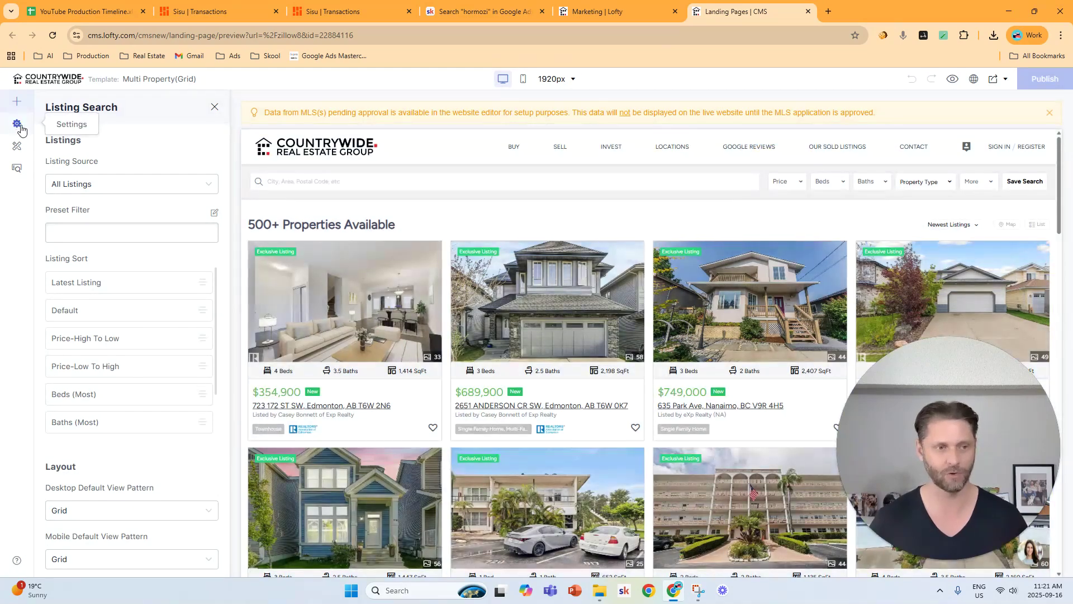
# - In the page's Basic Info settings, set Page Style to 'No header, with footer'
pyautogui.click(16, 125)
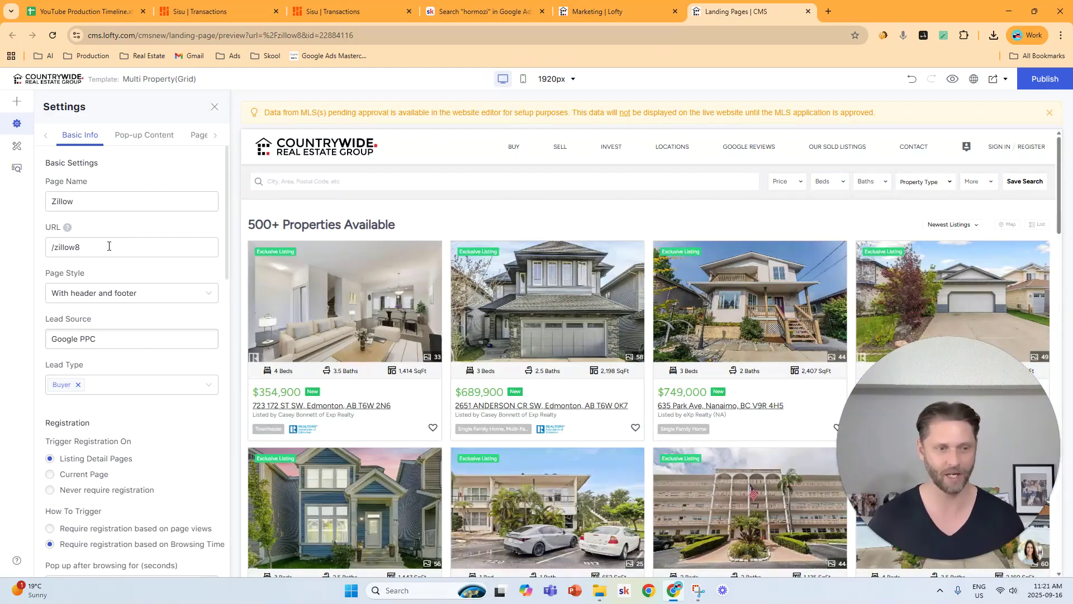
pyautogui.moveTo(107, 276); pyautogui.dragTo(35, 274)
pyautogui.click(96, 276)
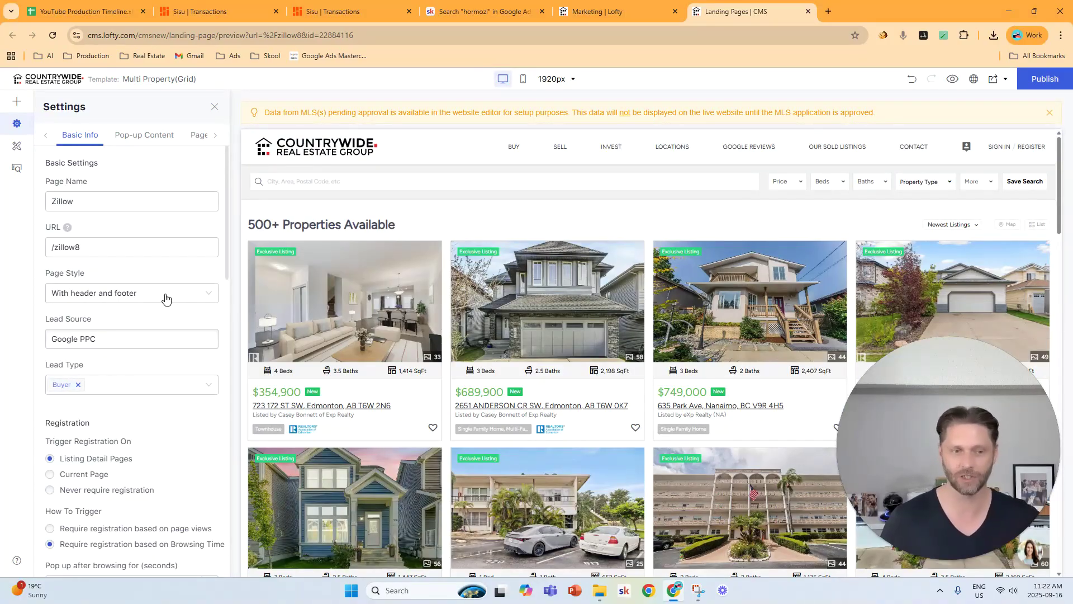
pyautogui.click(166, 298)
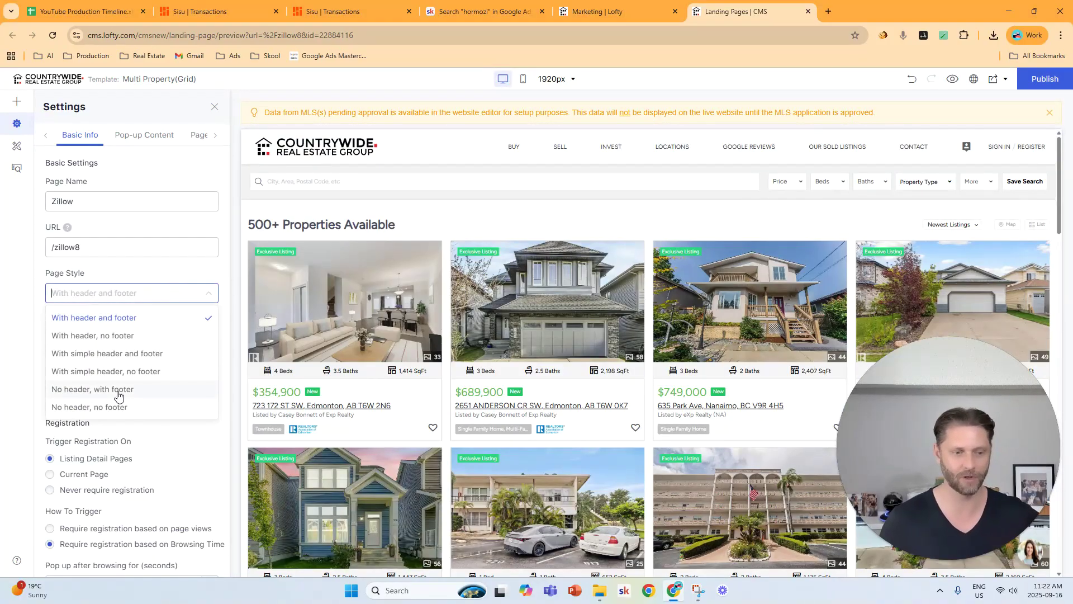
pyautogui.click(118, 392)
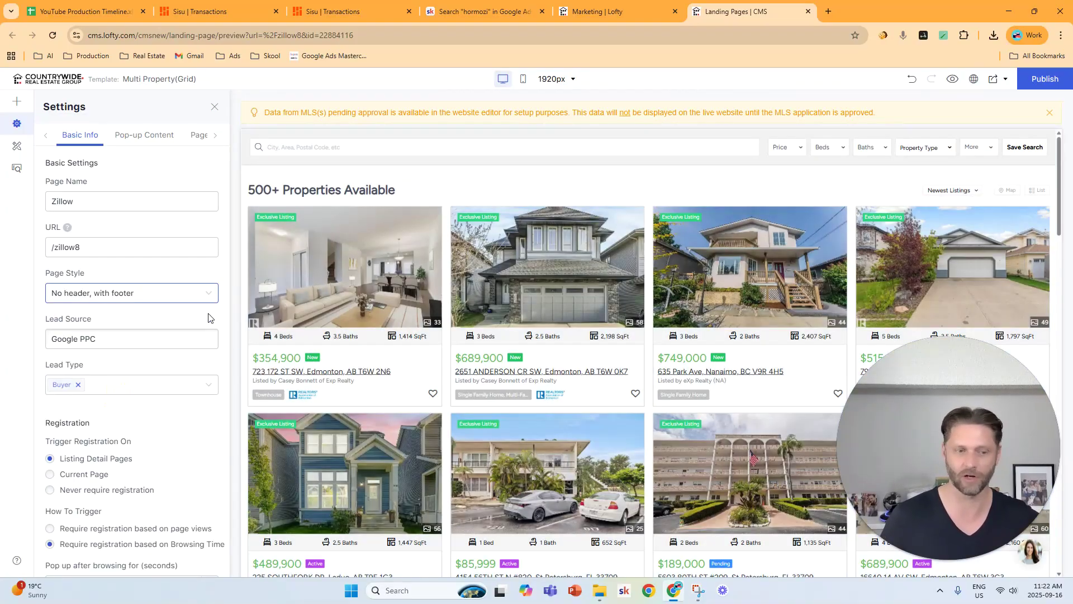
pyautogui.click(192, 292)
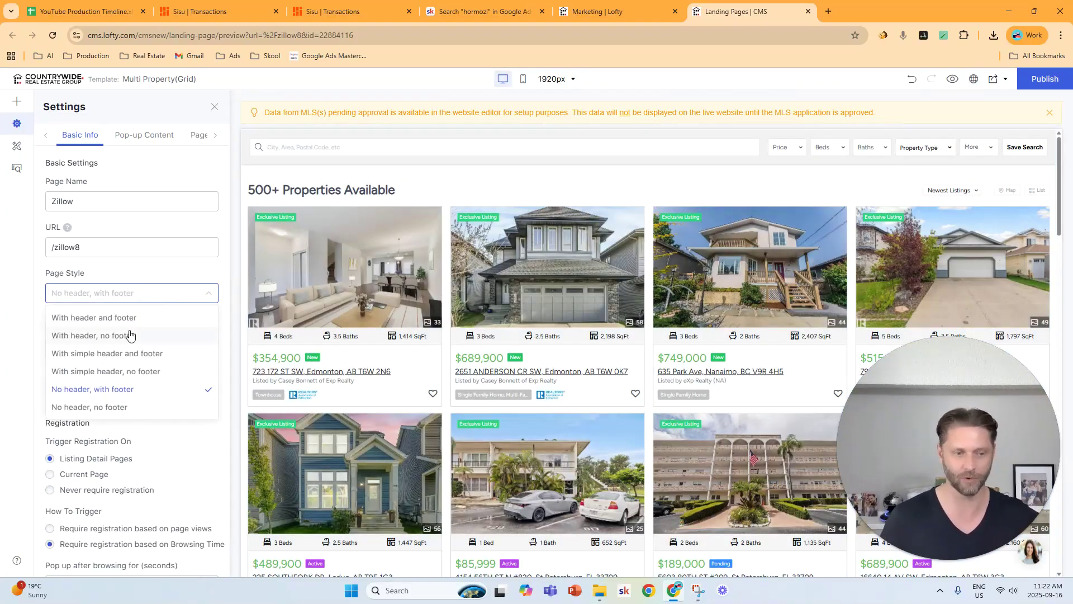
pyautogui.click(130, 334)
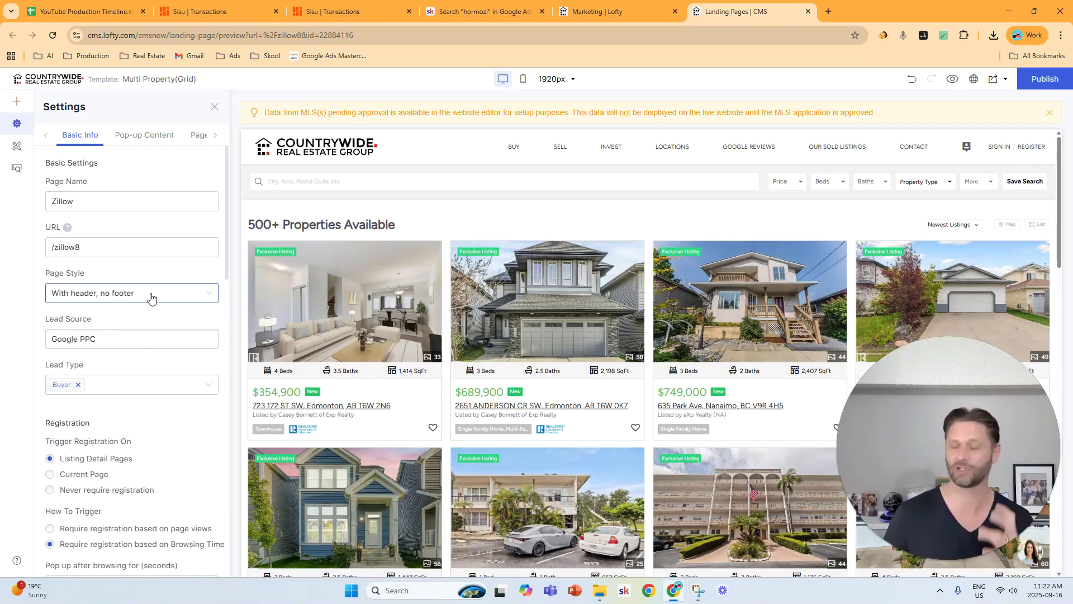
pyautogui.click(151, 298)
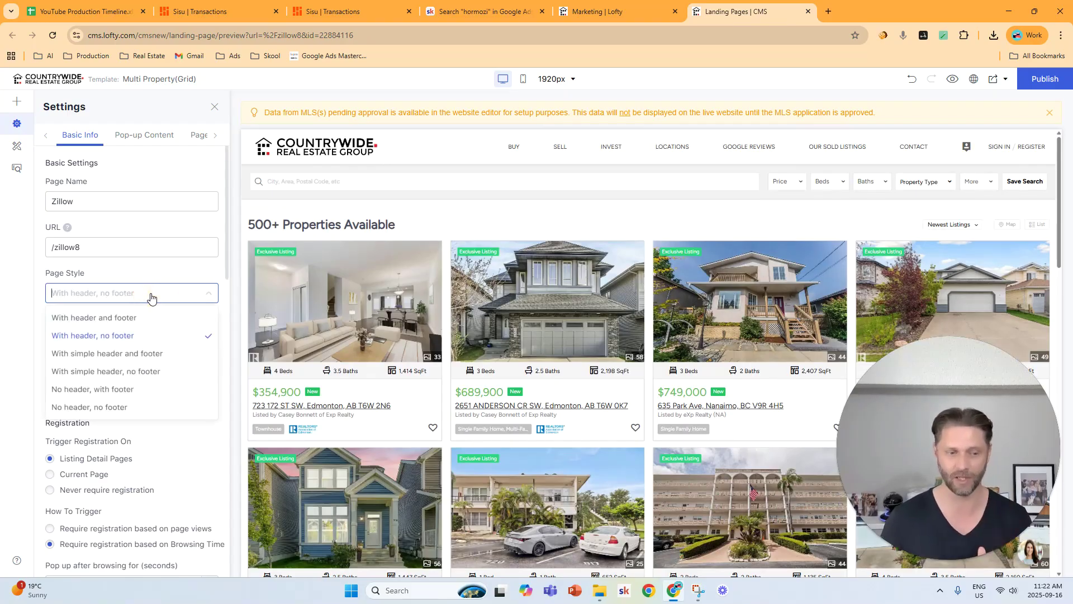
pyautogui.click(119, 391)
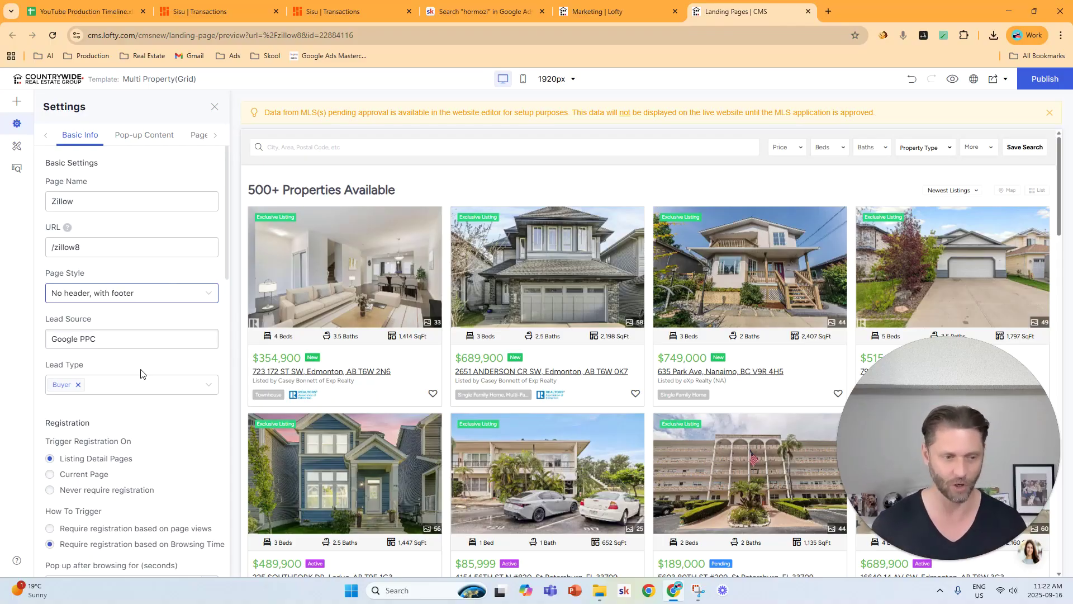
# - In Registration settings, require registration based on page views, popping up after 1 view
pyautogui.scroll(-2, 157, 417)
pyautogui.scroll(-3, 158, 417)
pyautogui.moveTo(139, 330); pyautogui.dragTo(48, 329)
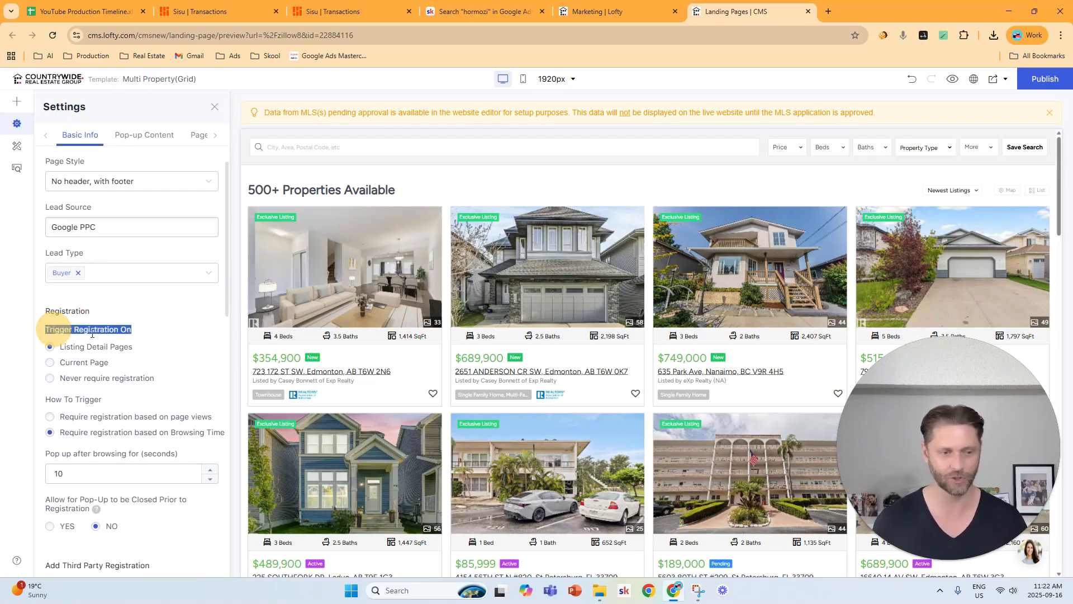
pyautogui.click(155, 330)
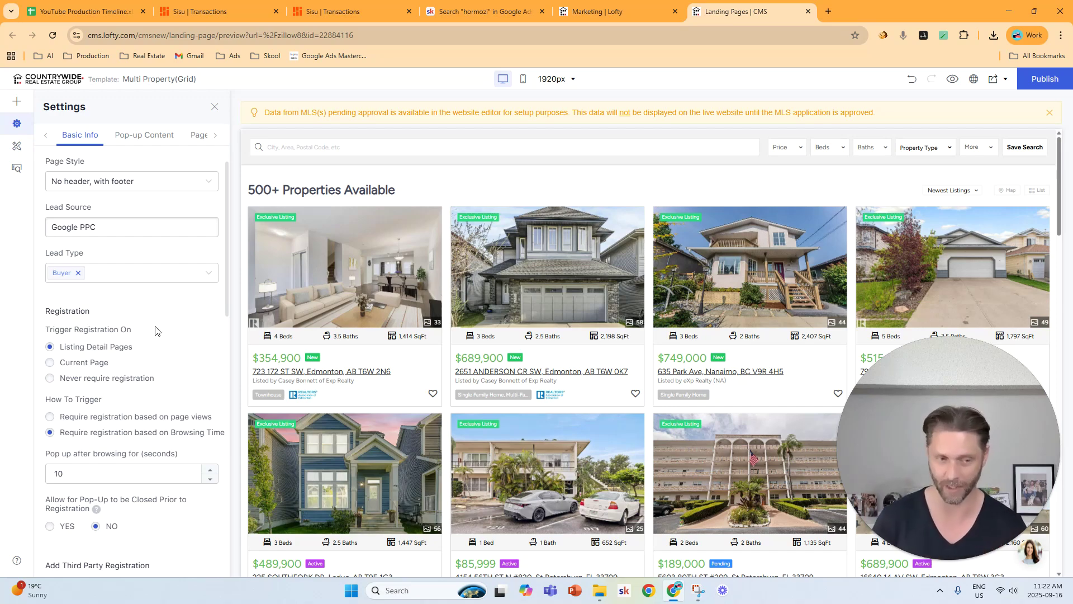
pyautogui.click(92, 418)
pyautogui.click(129, 473)
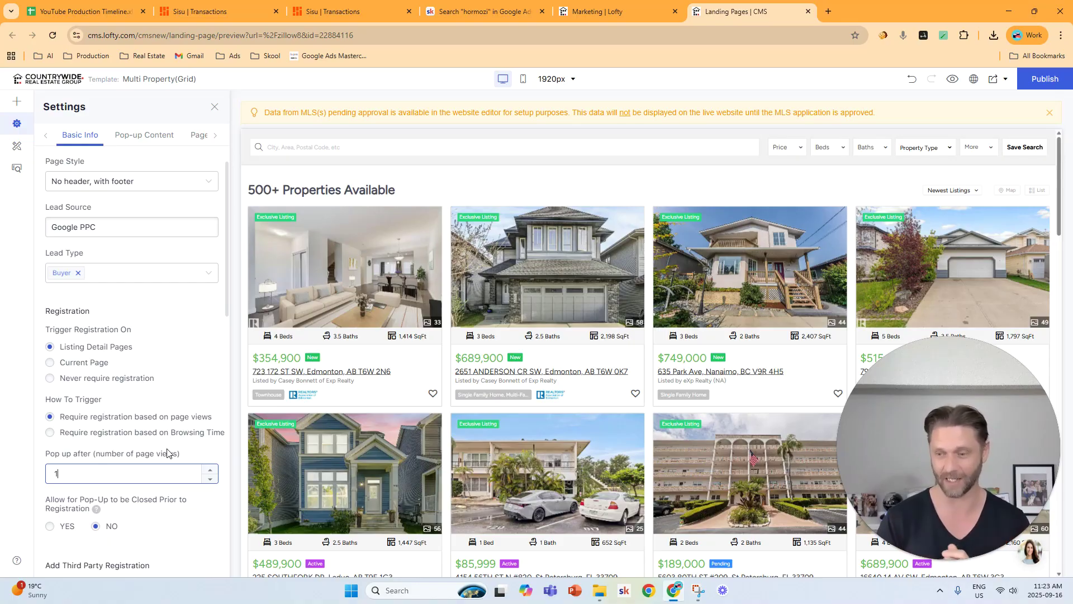
pyautogui.scroll(-3, 167, 453)
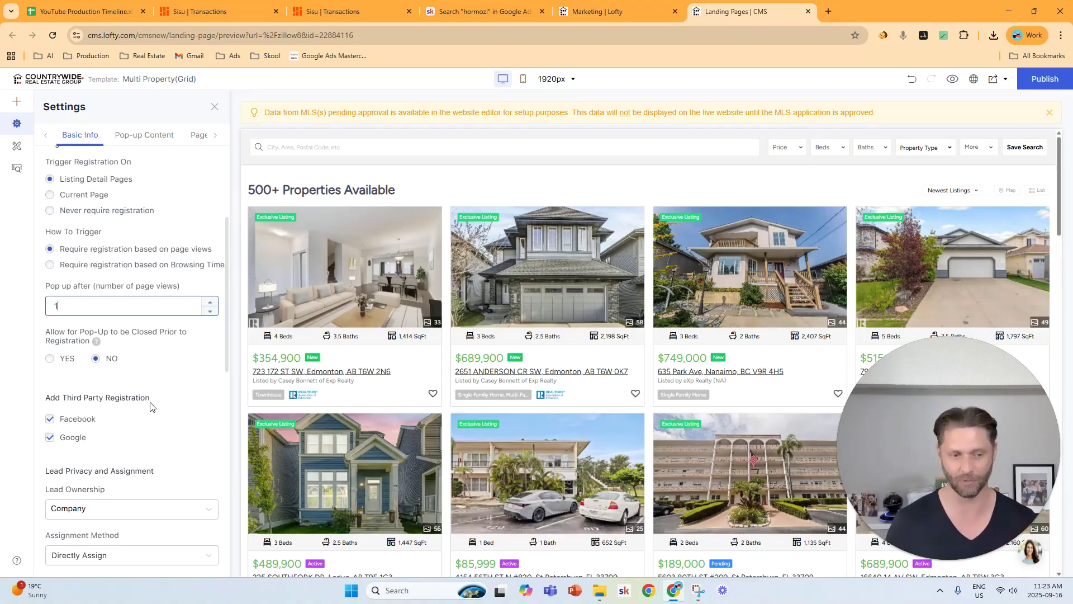
pyautogui.scroll(-5, 150, 407)
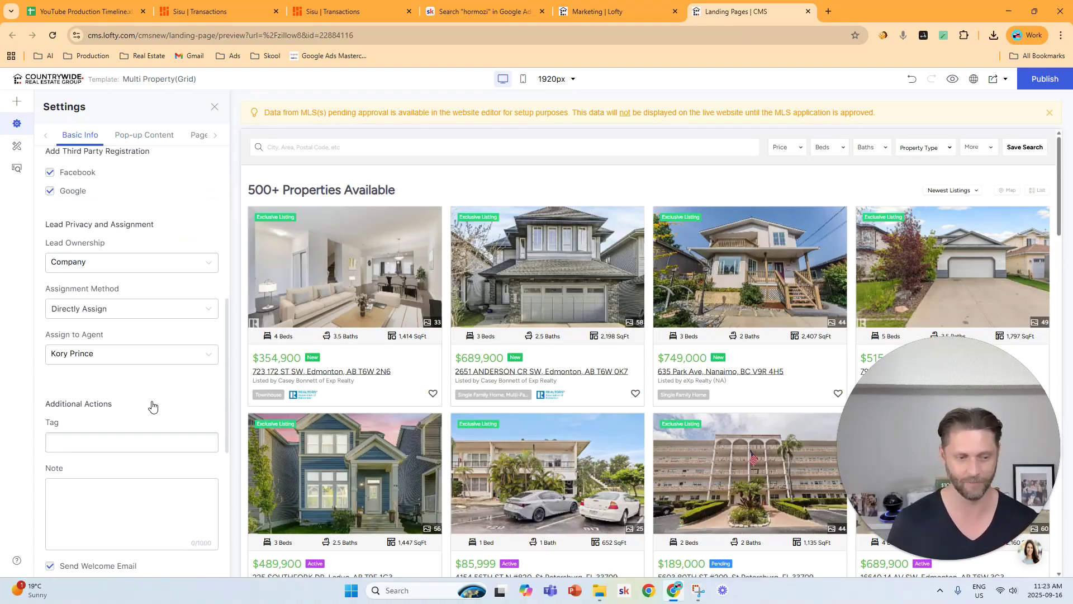
# - Change the SEO meta page title to 'Hot Not Yet on Zillow'
pyautogui.scroll(-4, 152, 406)
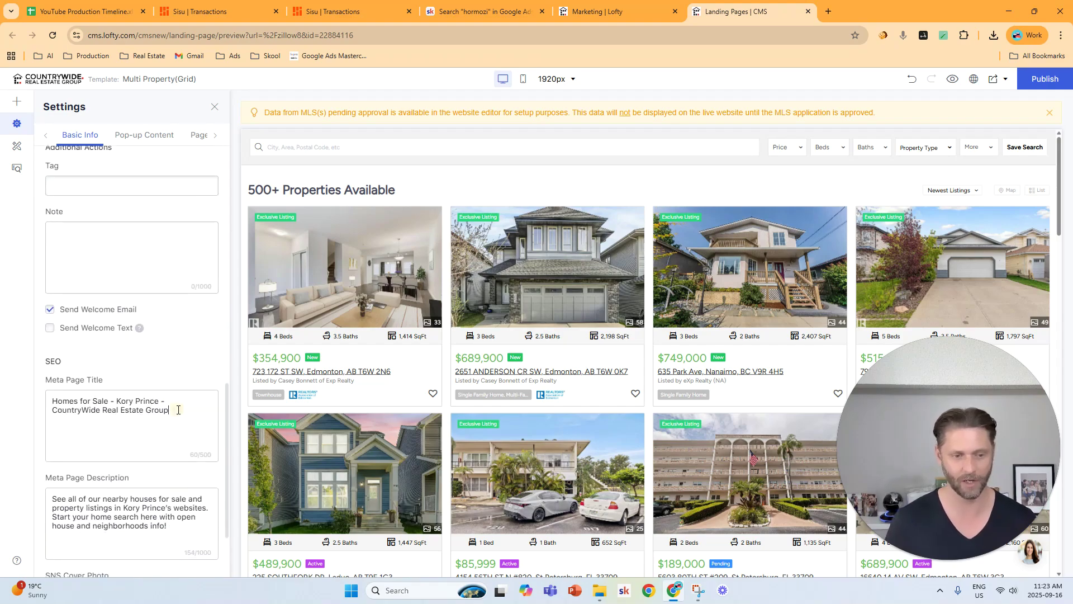
pyautogui.moveTo(151, 415); pyautogui.dragTo(32, 402)
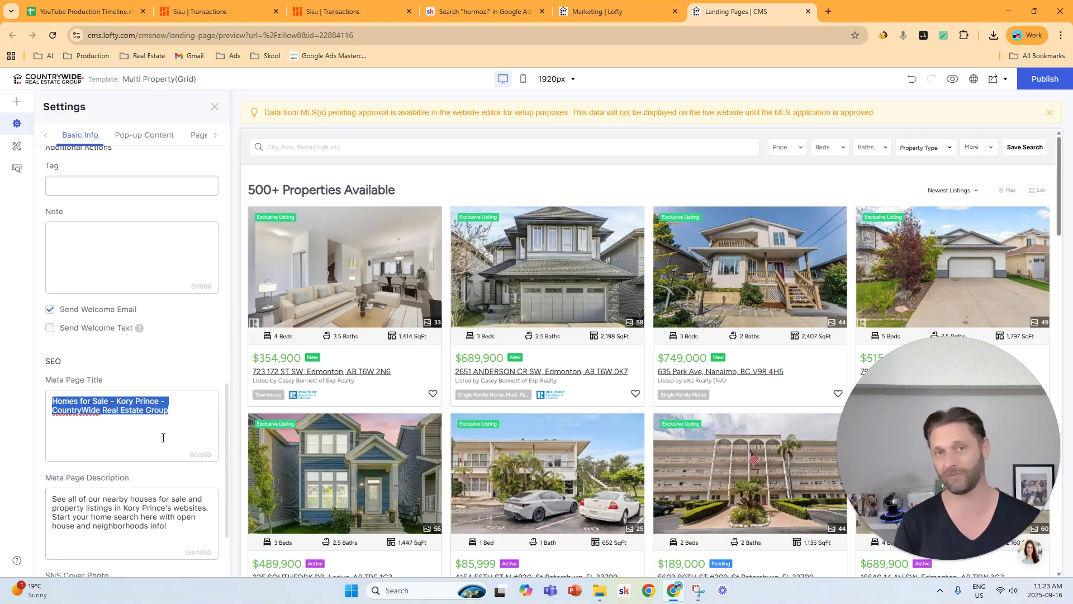
pyautogui.write('Zillow Homes for Sale')
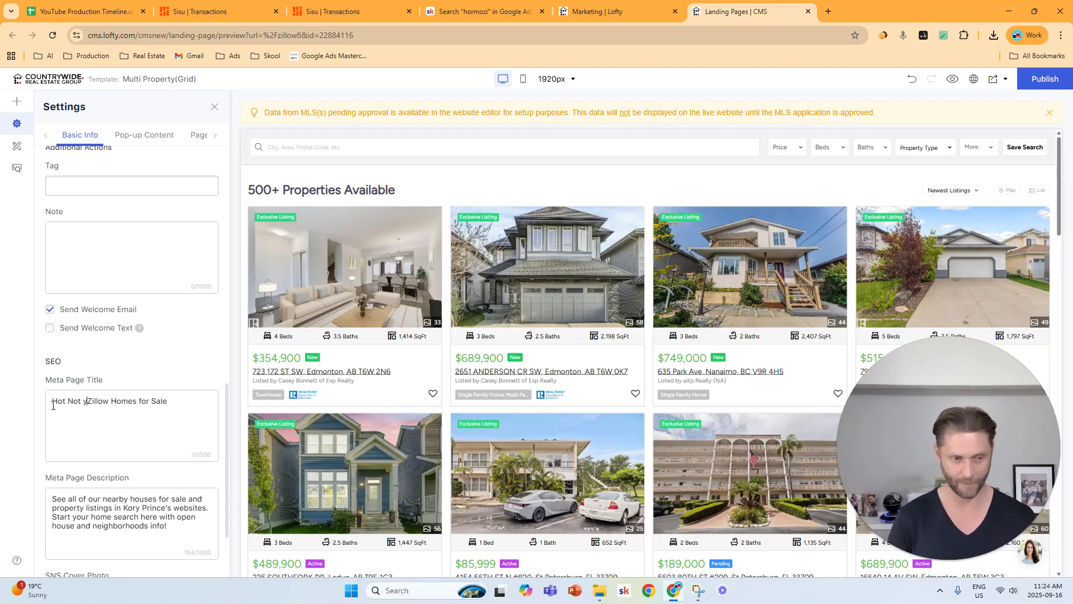
pyautogui.press('BackSpace')
pyautogui.write('Yet ')
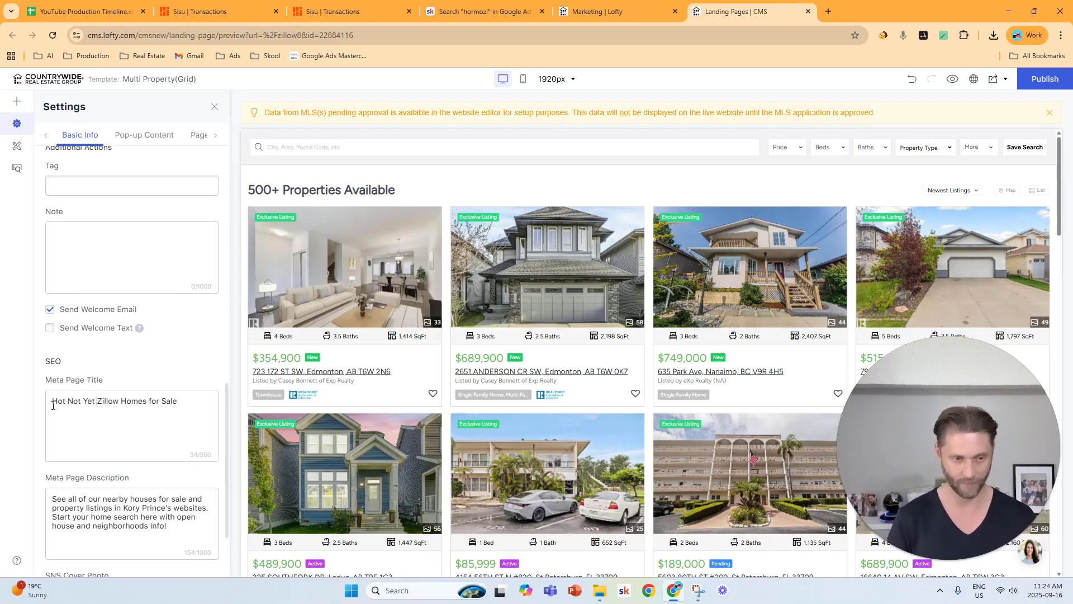
pyautogui.write('on')
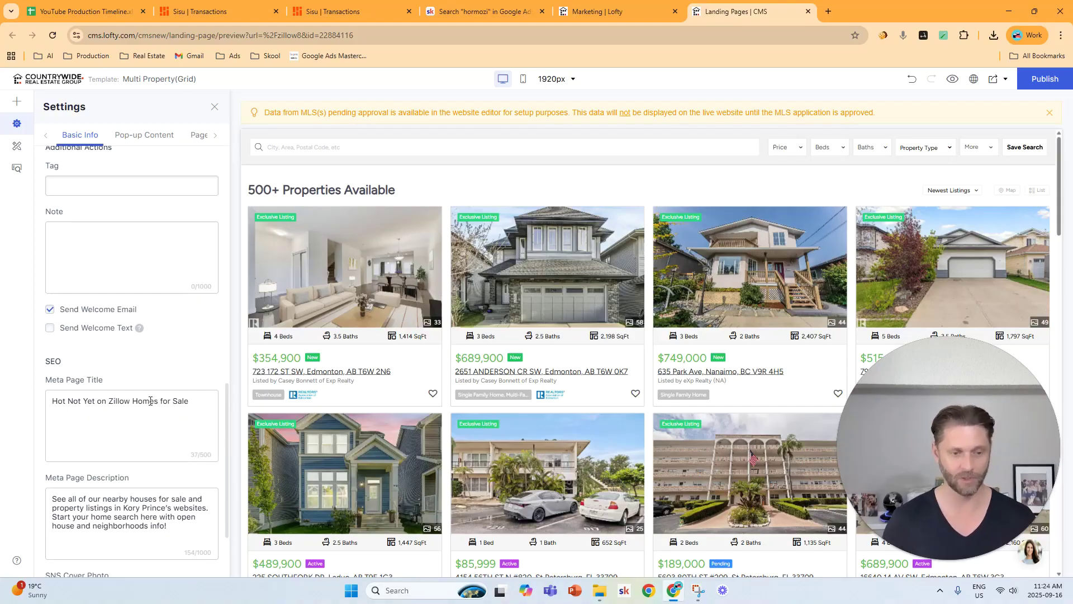
pyautogui.moveTo(130, 402); pyautogui.dragTo(206, 411)
pyautogui.press('BackSpace')
# - Copy the new title into the meta page description
pyautogui.hotkey('ctrl', 'a')
pyautogui.hotkey('ctrl', 'c')
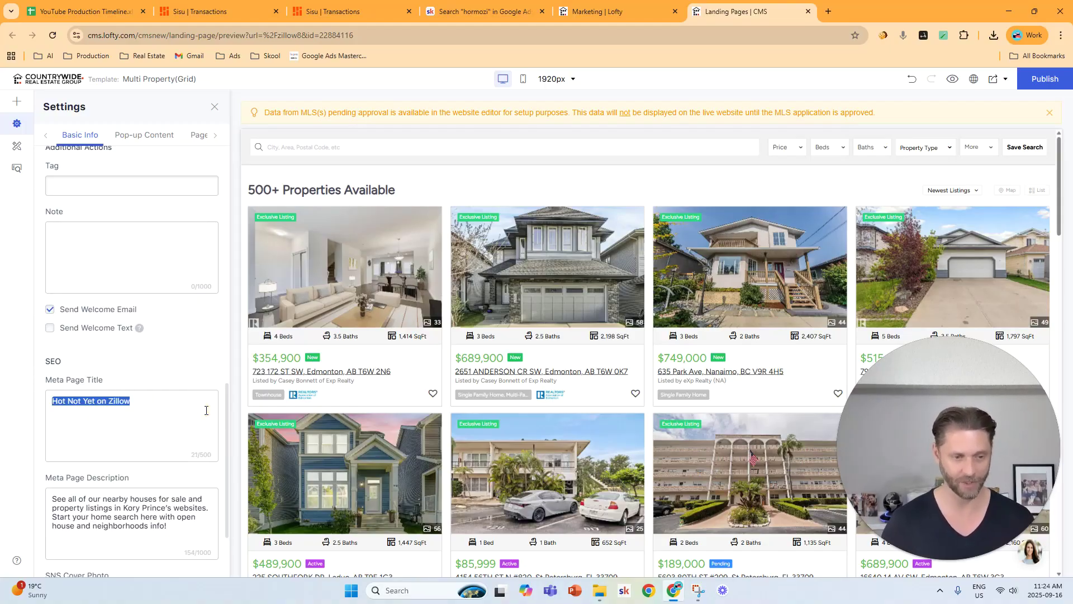
pyautogui.moveTo(168, 527); pyautogui.dragTo(51, 488)
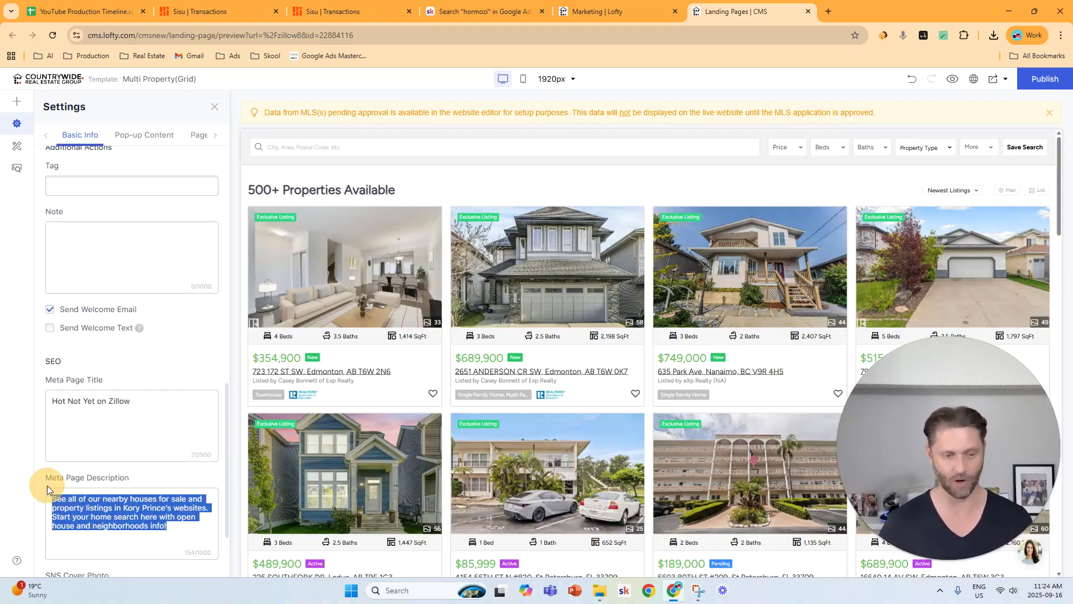
pyautogui.hotkey('ctrl', 'v')
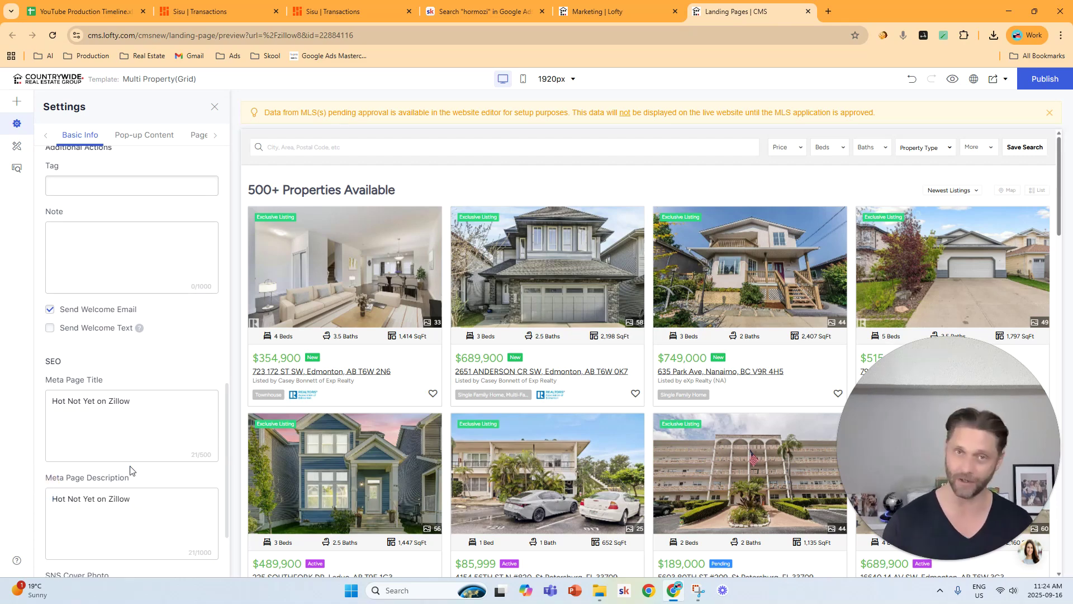
# - Delete the SNS cover photo and leave Show Chat Box turned off
pyautogui.scroll(-1, 195, 417)
pyautogui.scroll(-3, 196, 416)
pyautogui.click(146, 452)
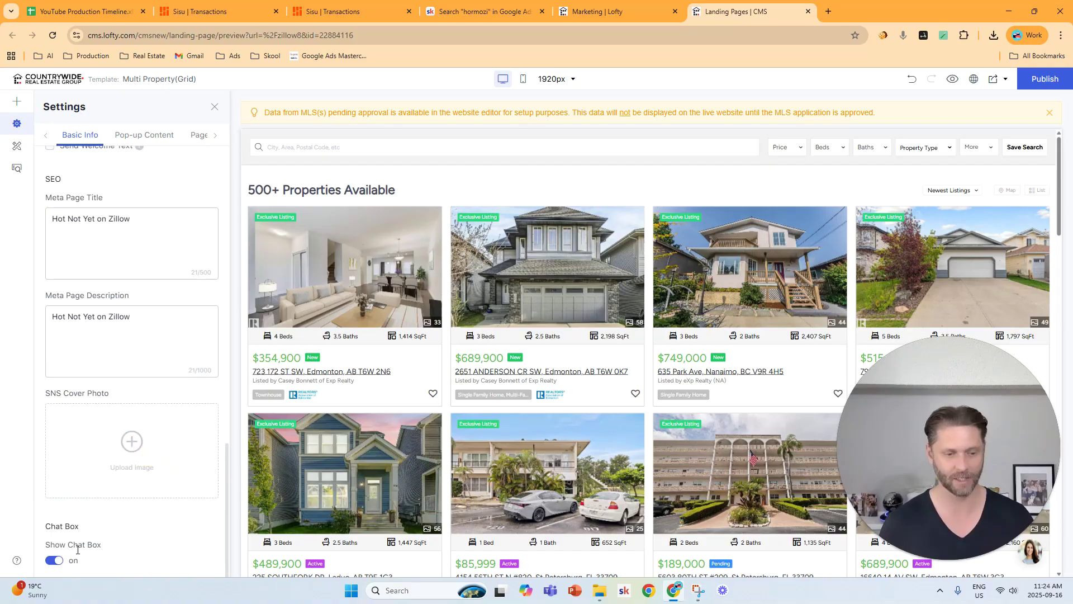
pyautogui.click(55, 562)
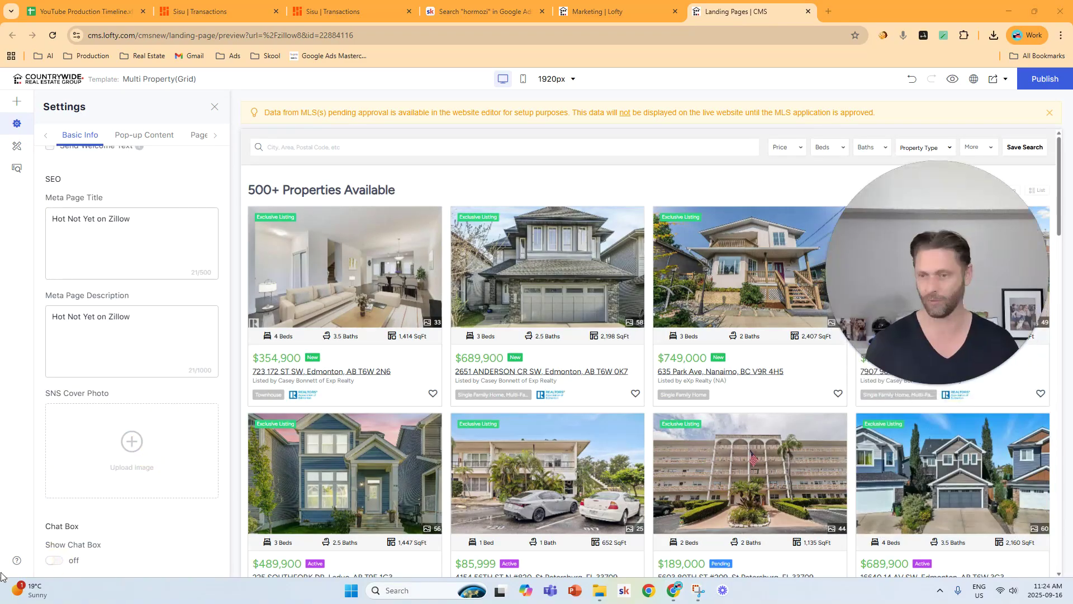
pyautogui.click(54, 562)
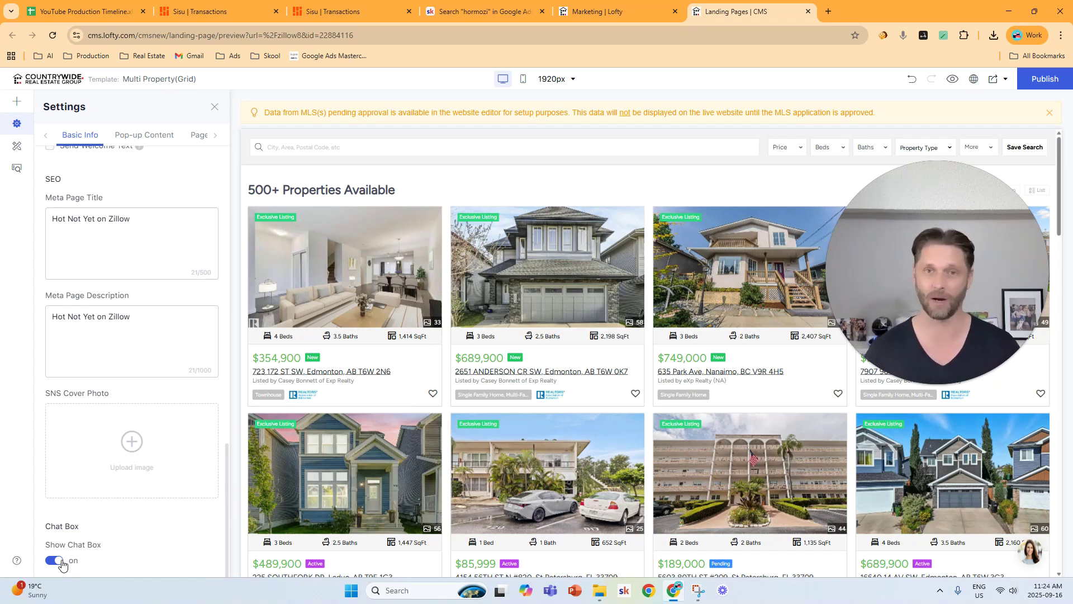
pyautogui.click(62, 562)
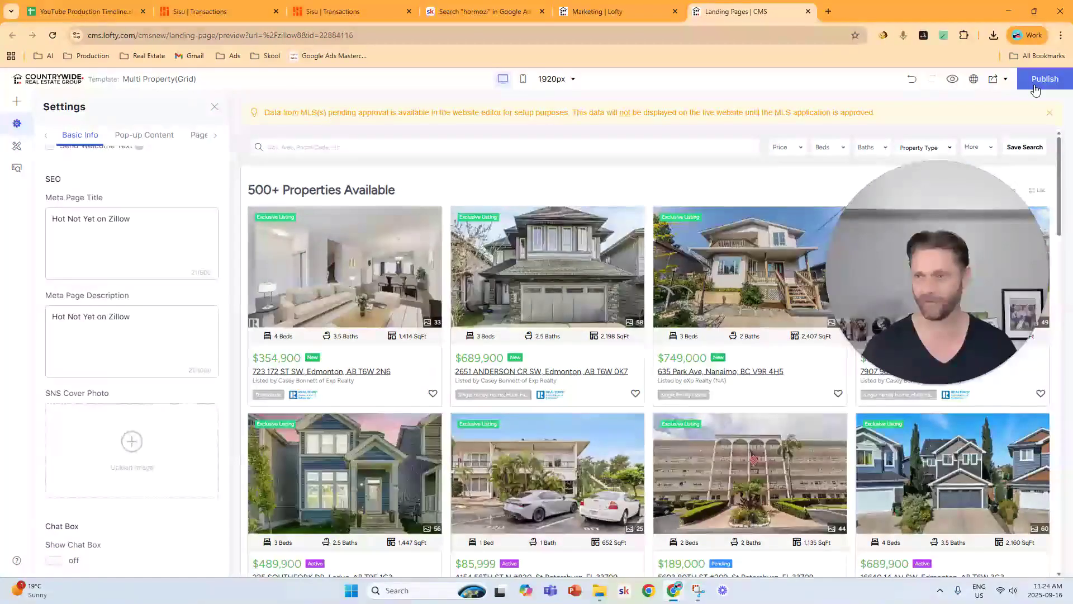
# - Publish the page and open the Listing Search block's Preset Filter editor
pyautogui.click(1034, 85)
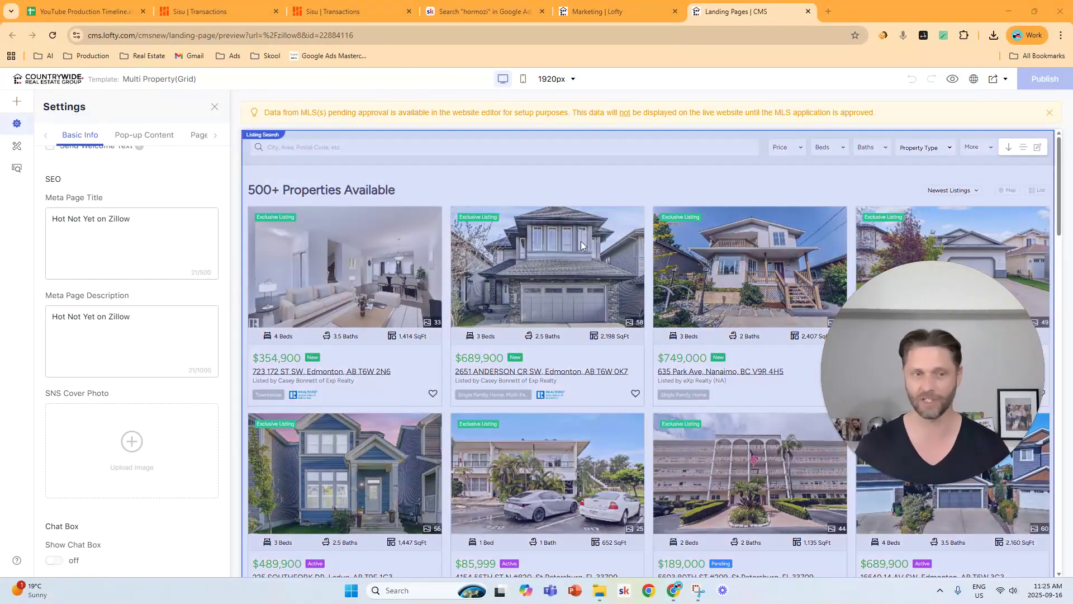
pyautogui.click(1038, 148)
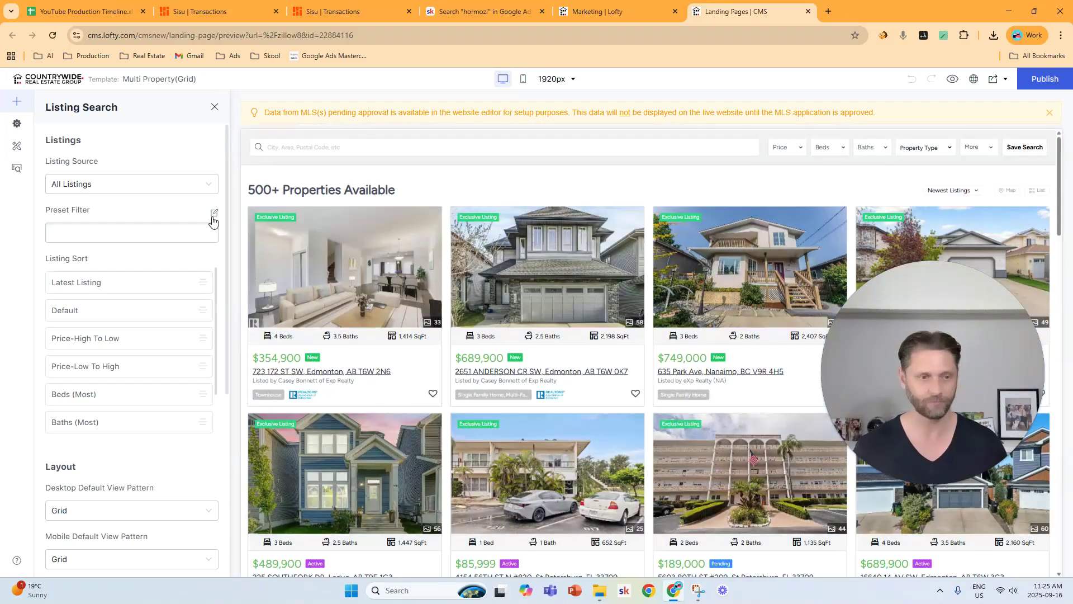
pyautogui.click(215, 216)
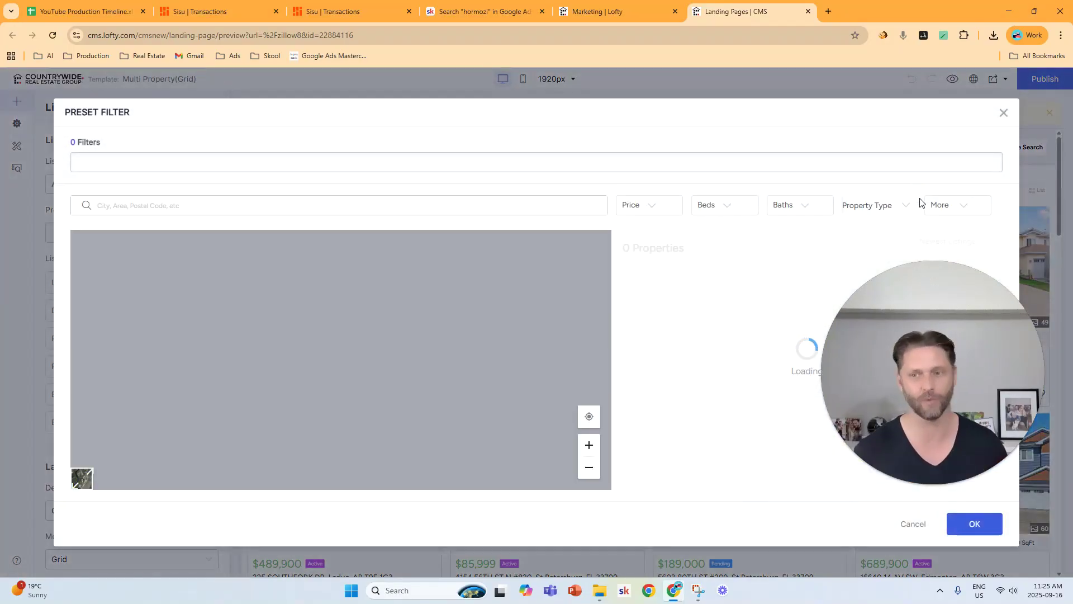
# - Filter listings to For Sale with at least 2 baths and 3 beds
pyautogui.click(941, 208)
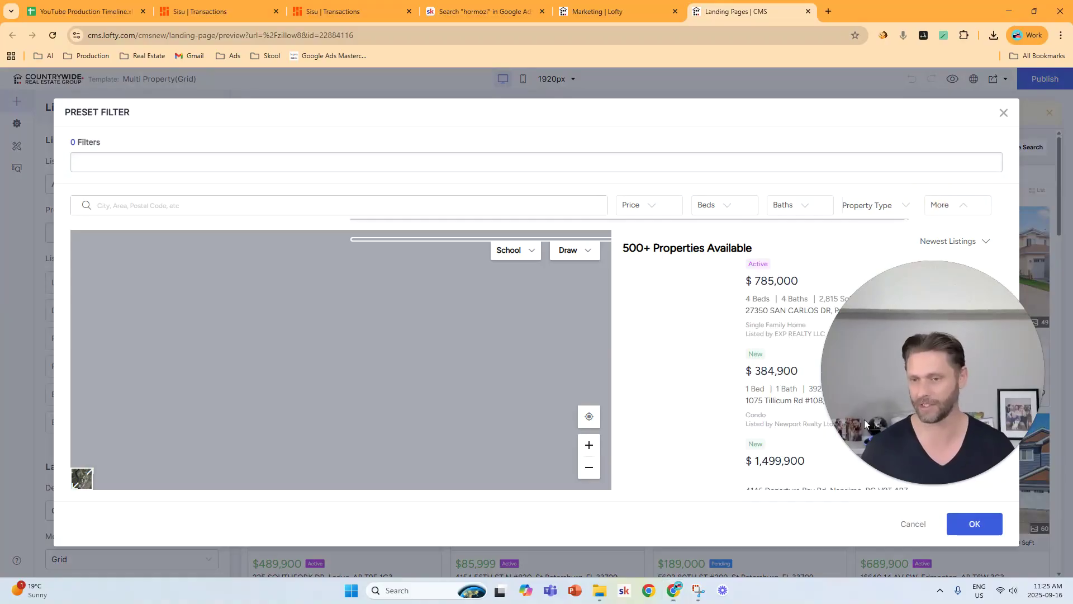
pyautogui.click(466, 294)
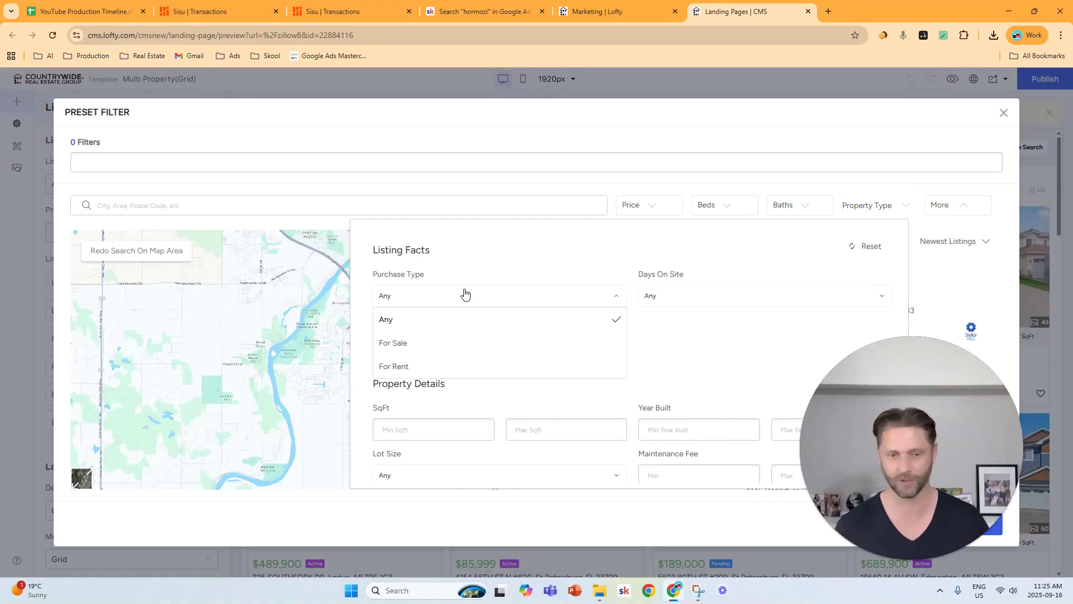
pyautogui.click(401, 347)
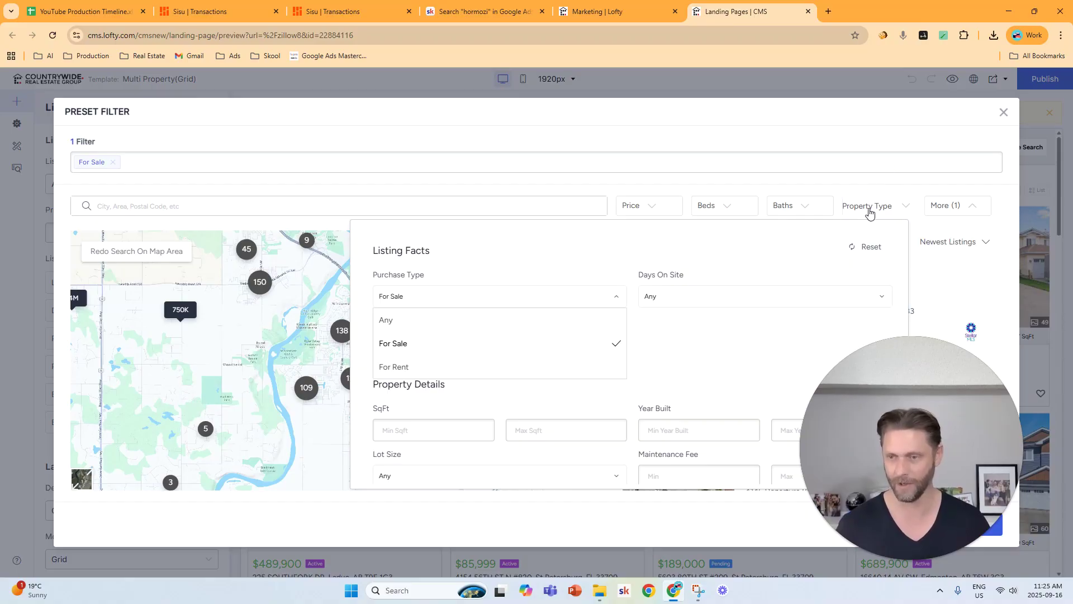
pyautogui.click(798, 208)
pyautogui.click(792, 317)
pyautogui.click(719, 207)
pyautogui.click(715, 315)
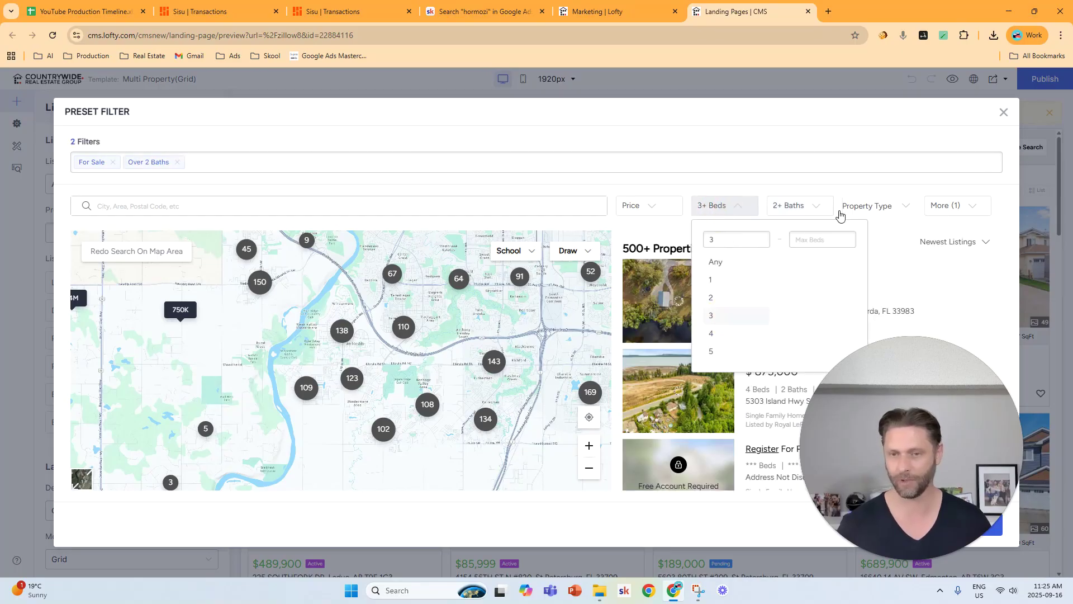
# - Restrict to Single Family Home with a 1,000,000 minimum price and save the preset filters
pyautogui.click(861, 208)
pyautogui.click(807, 274)
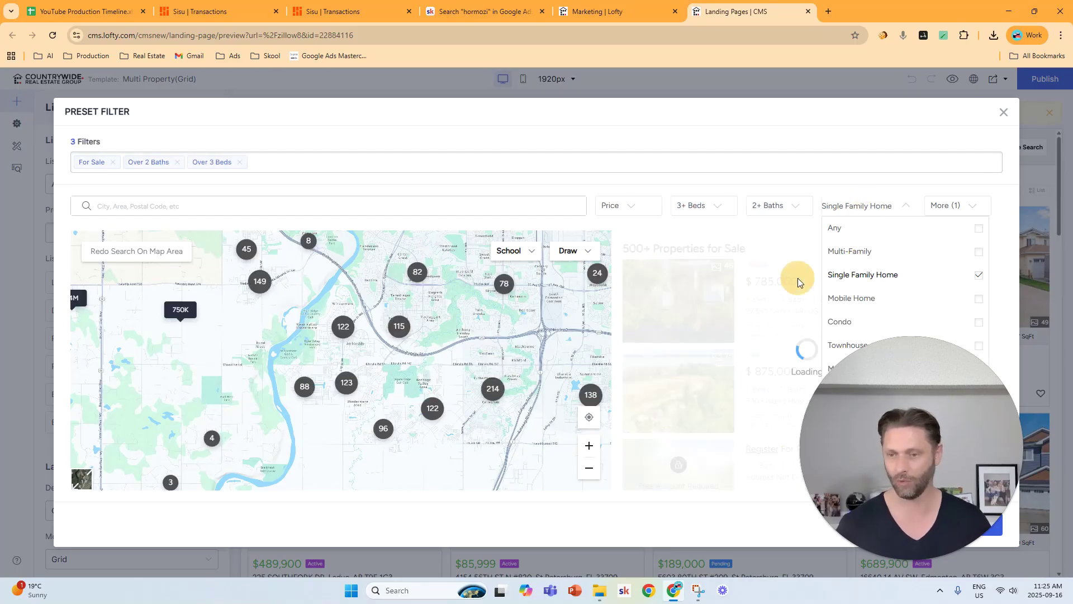
pyautogui.click(628, 208)
pyautogui.click(630, 210)
pyautogui.click(636, 241)
pyautogui.write('1000000')
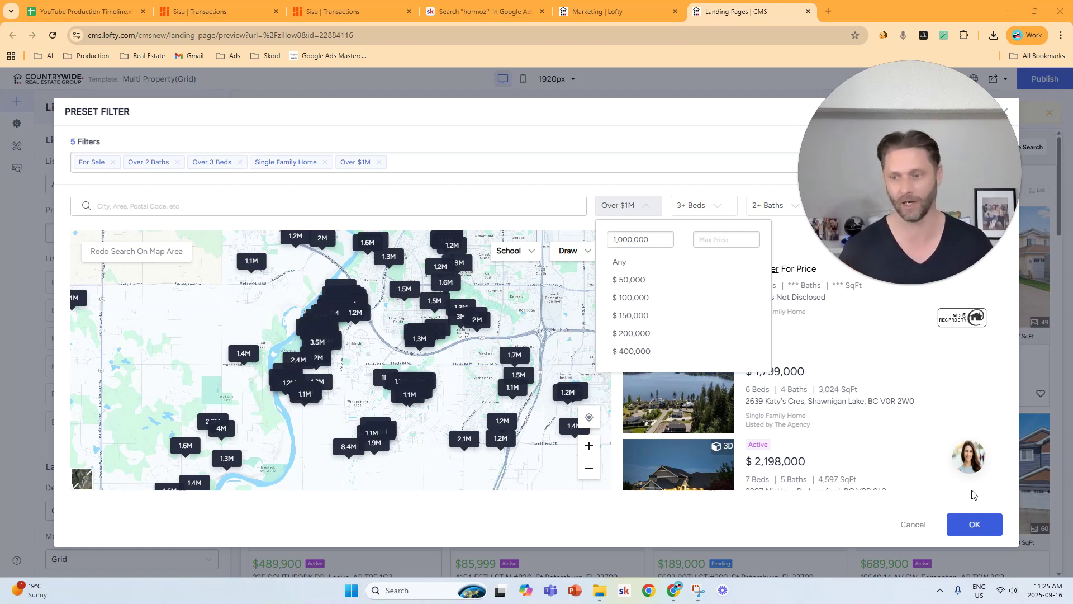
pyautogui.click(978, 524)
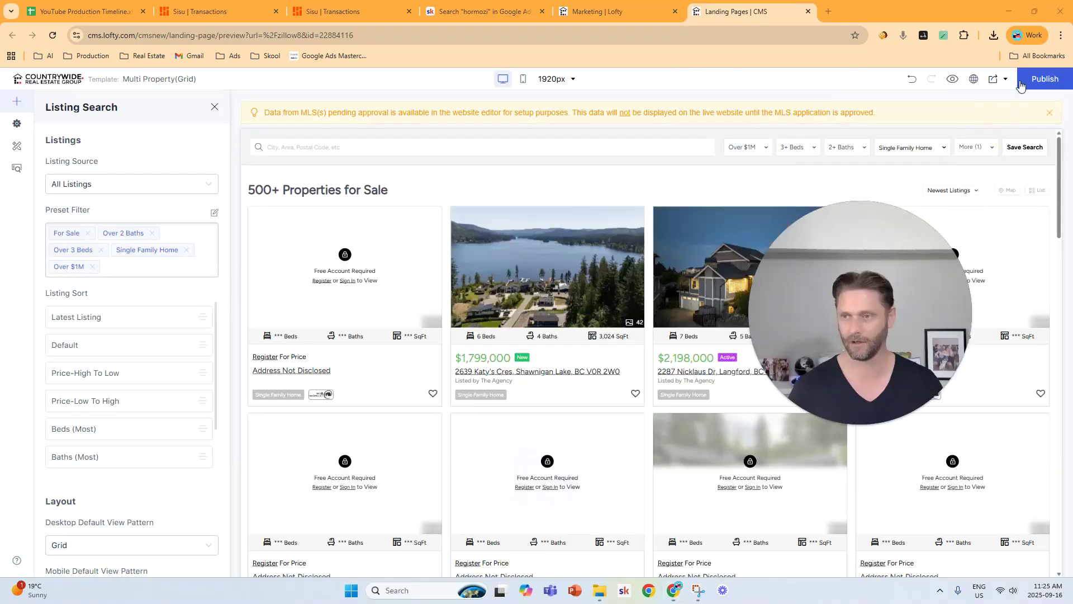
# - Republish the Zillow page with the filtered single-family listings
pyautogui.click(1041, 79)
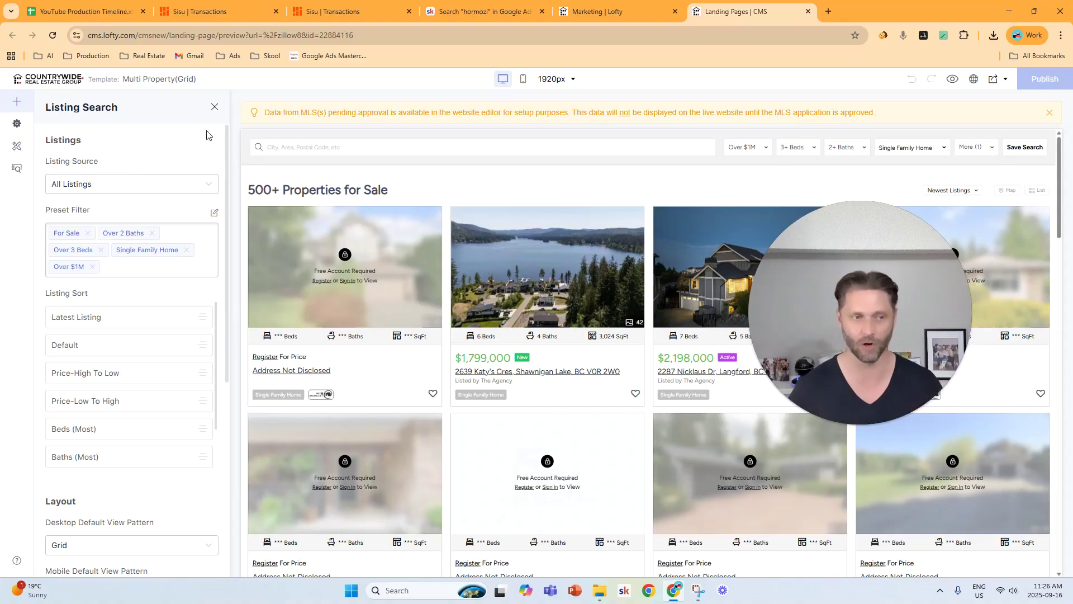
# - Drag the image-and-text Content block from the Block library's Content category above the listing search
pyautogui.click(16, 107)
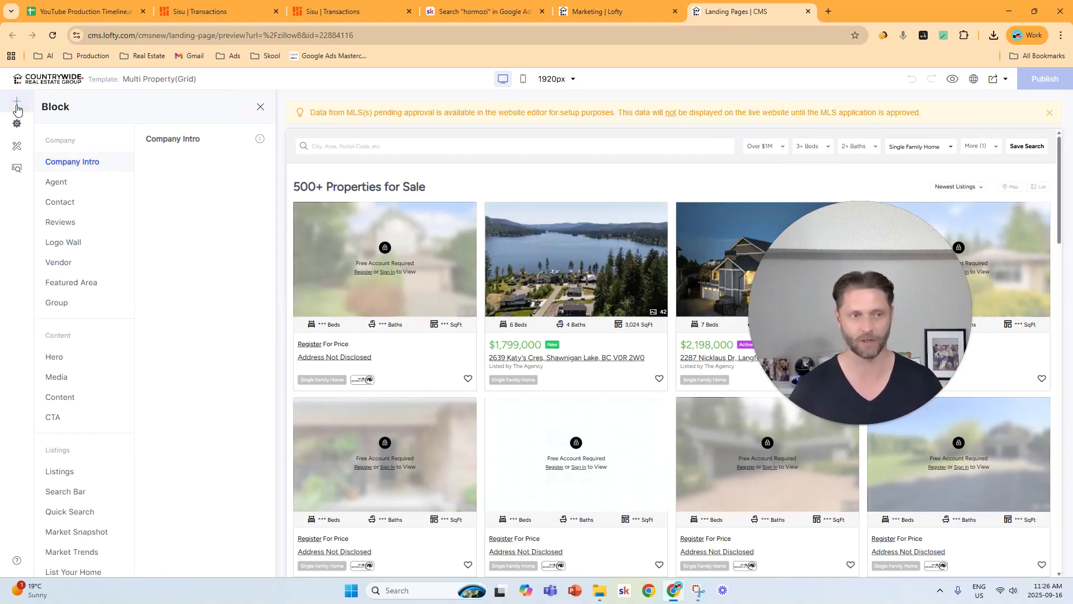
pyautogui.click(68, 399)
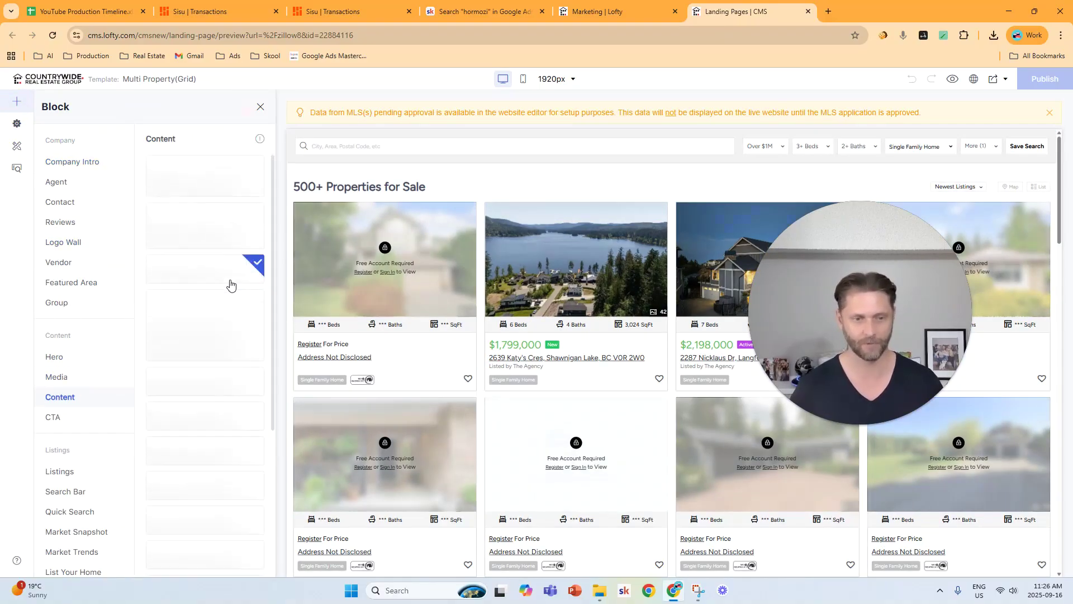
pyautogui.scroll(-5, 230, 286)
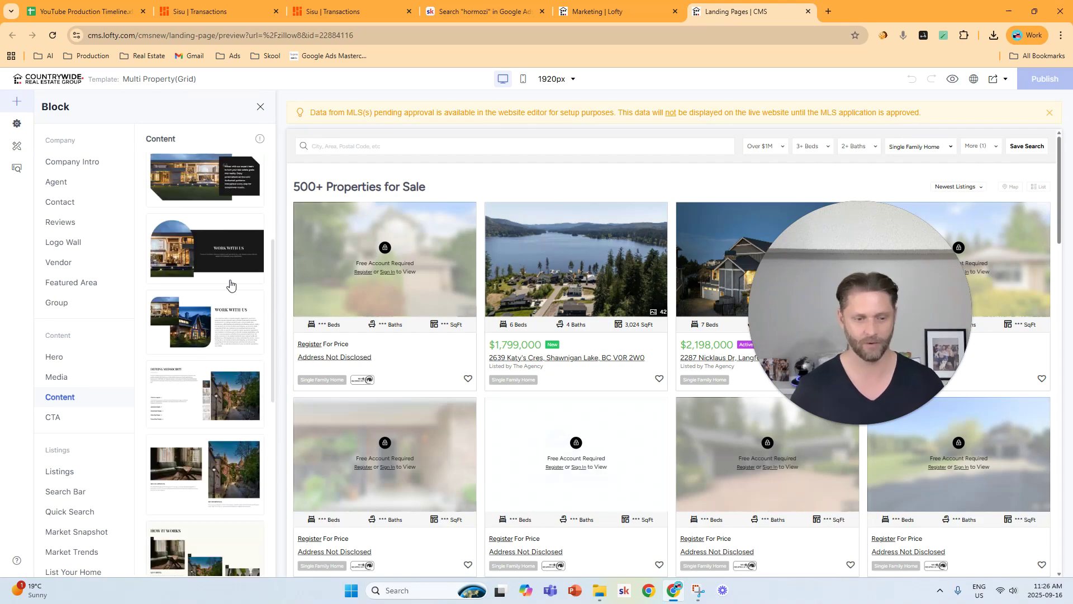
pyautogui.scroll(-5, 231, 285)
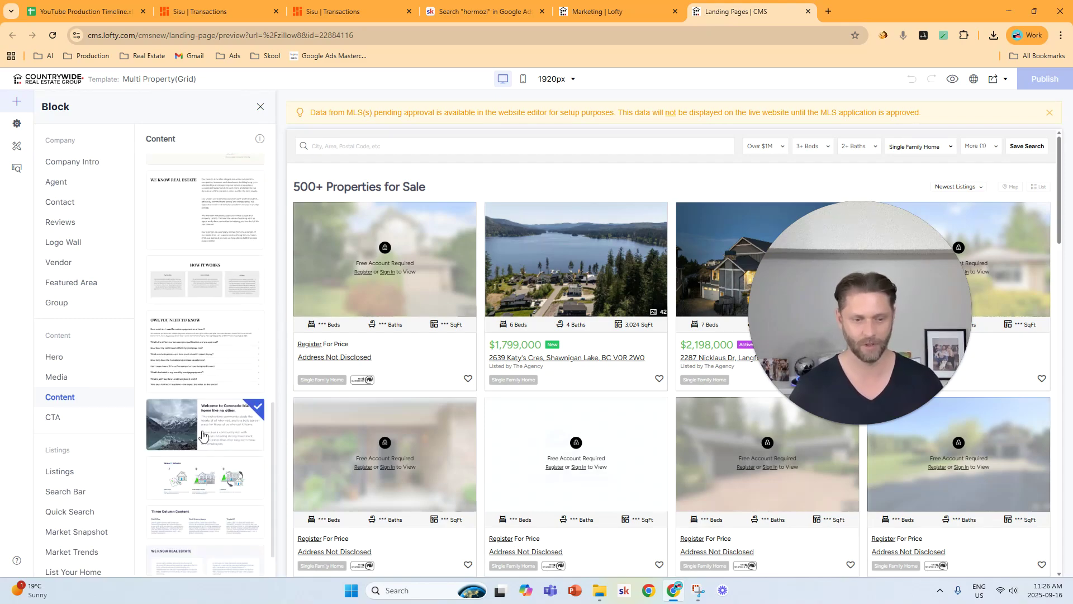
pyautogui.moveTo(190, 429); pyautogui.dragTo(548, 209)
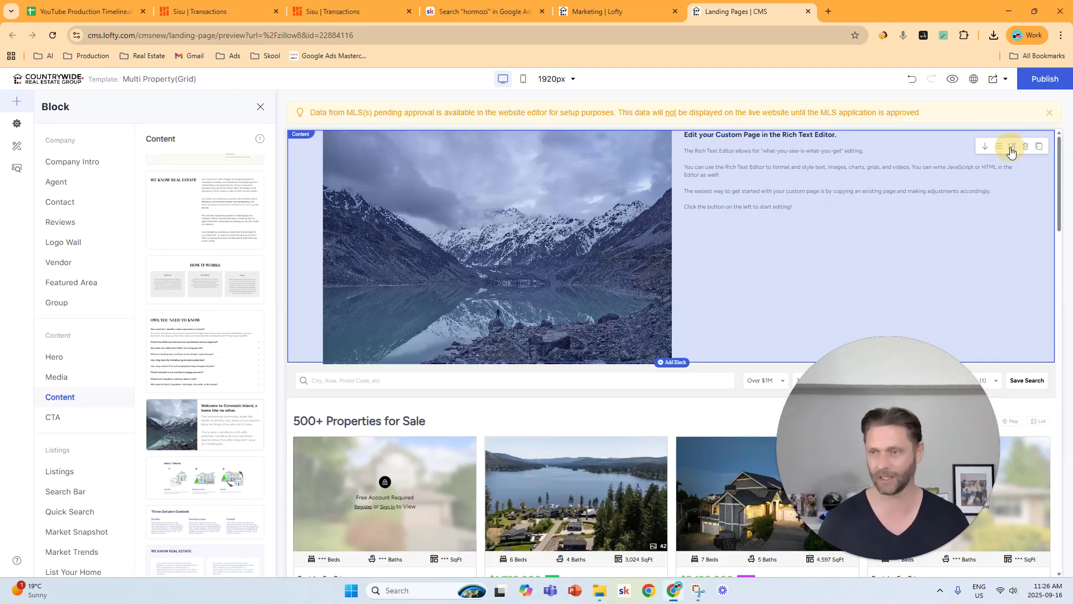
# - Replace the content block's image and text with the line 'Homes Not Yet on Zillow Yet'
pyautogui.click(1012, 149)
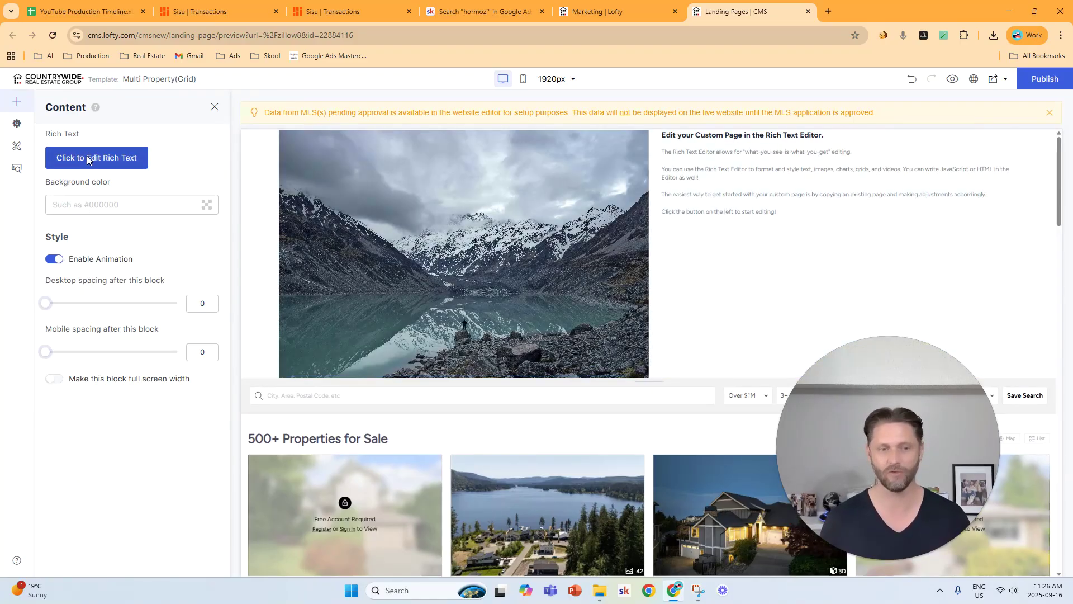
pyautogui.click(74, 165)
pyautogui.hotkey('ctrl', 'a')
pyautogui.press('Delete')
pyautogui.write('Hot Not Yet on Zillow')
pyautogui.moveTo(222, 154); pyautogui.dragTo(118, 157)
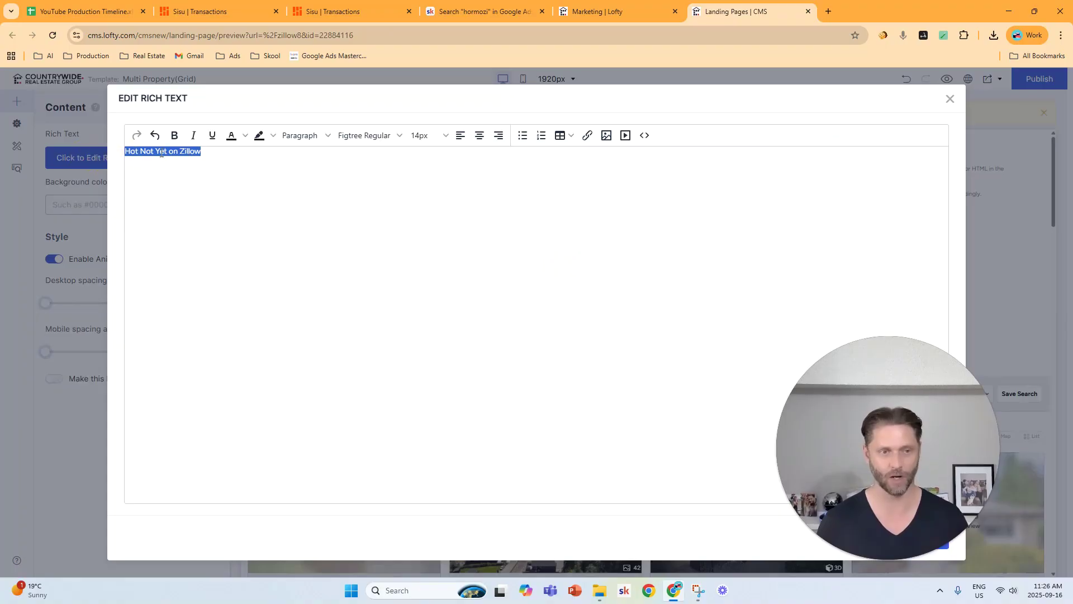
pyautogui.click(162, 152)
pyautogui.click(142, 150)
pyautogui.press('BackSpace')
pyautogui.press('BackSpace')
pyautogui.press('BackSpace')
pyautogui.write('om')
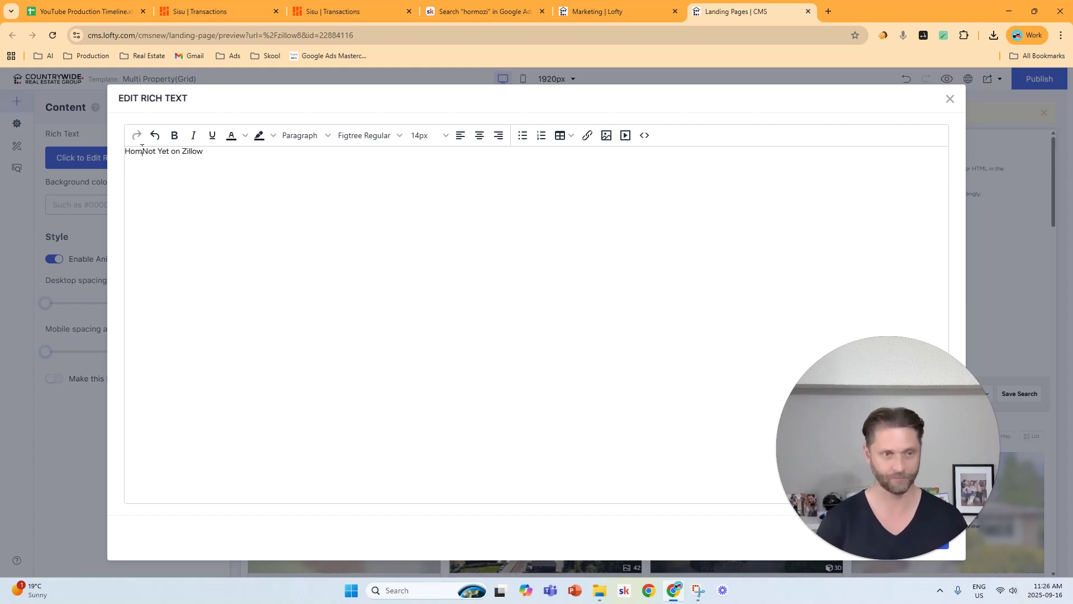
pyautogui.write('es')
pyautogui.click(250, 152)
pyautogui.write('Yet')
# - Format the line as a centered 24px Heading 1 and save the block
pyautogui.tripleClick(250, 152)
pyautogui.click(300, 136)
pyautogui.click(301, 173)
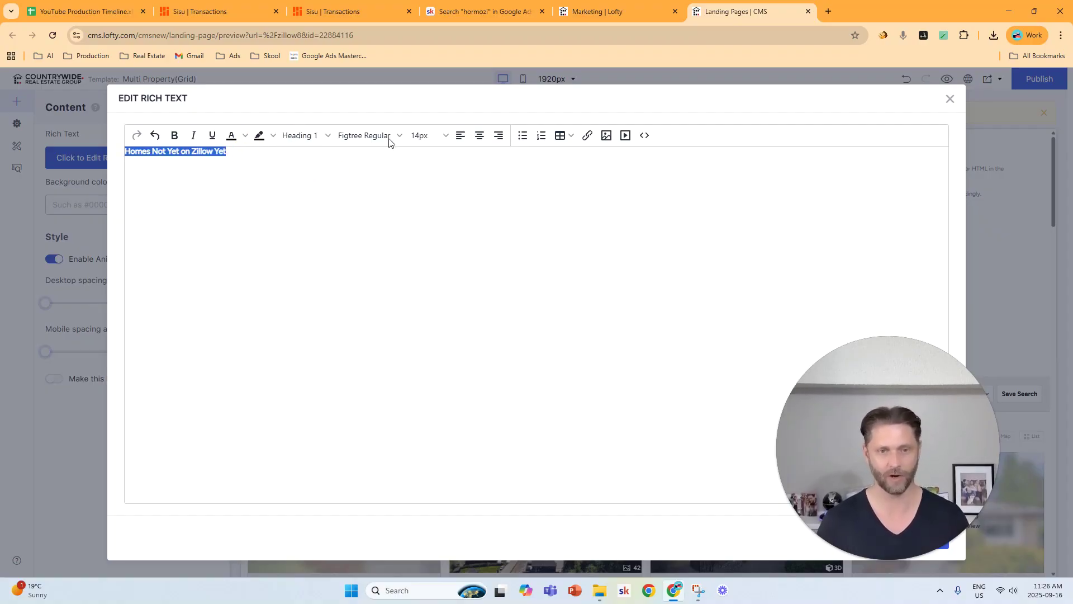
pyautogui.click(479, 135)
pyautogui.click(430, 136)
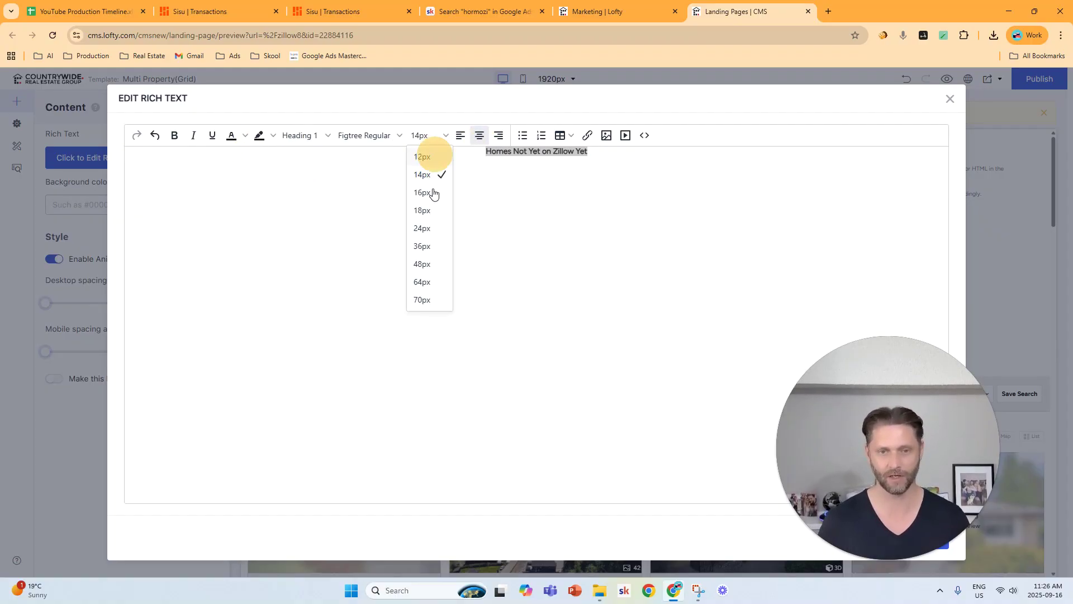
pyautogui.click(428, 228)
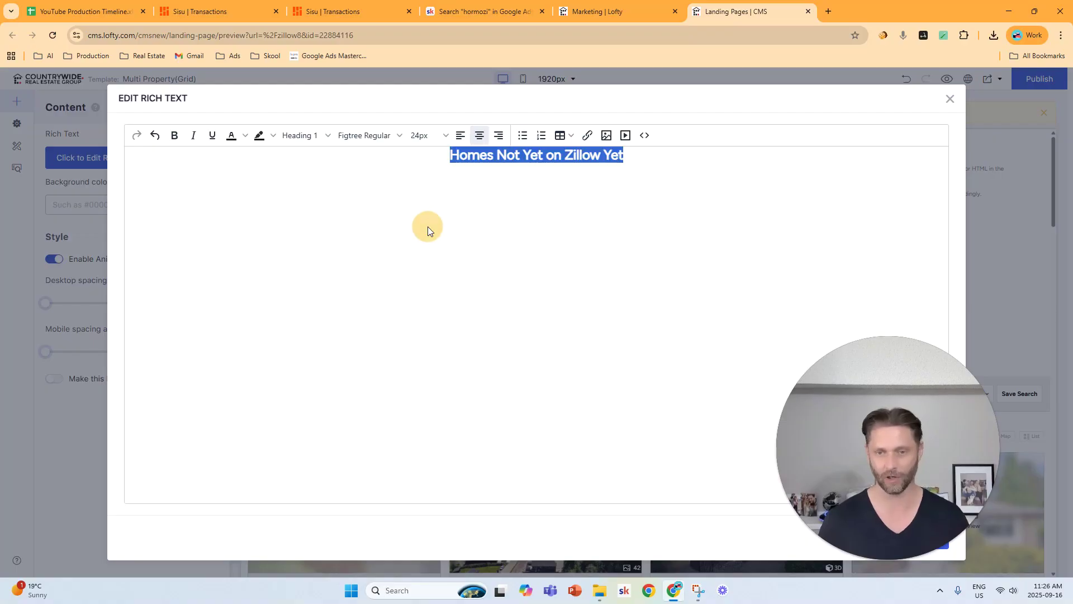
pyautogui.click(446, 159)
pyautogui.press('Return')
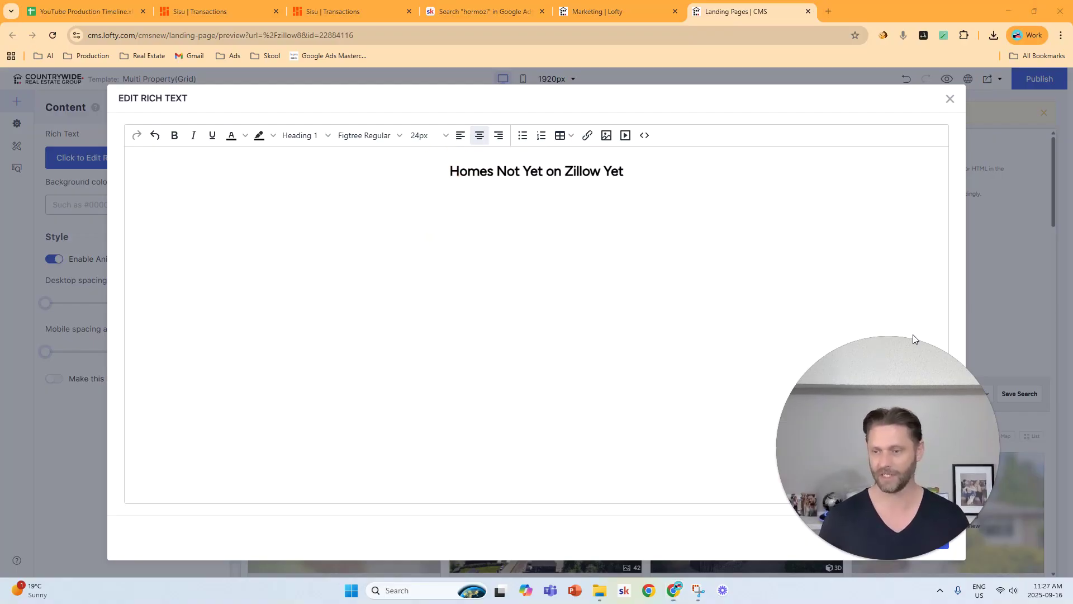
pyautogui.click(922, 543)
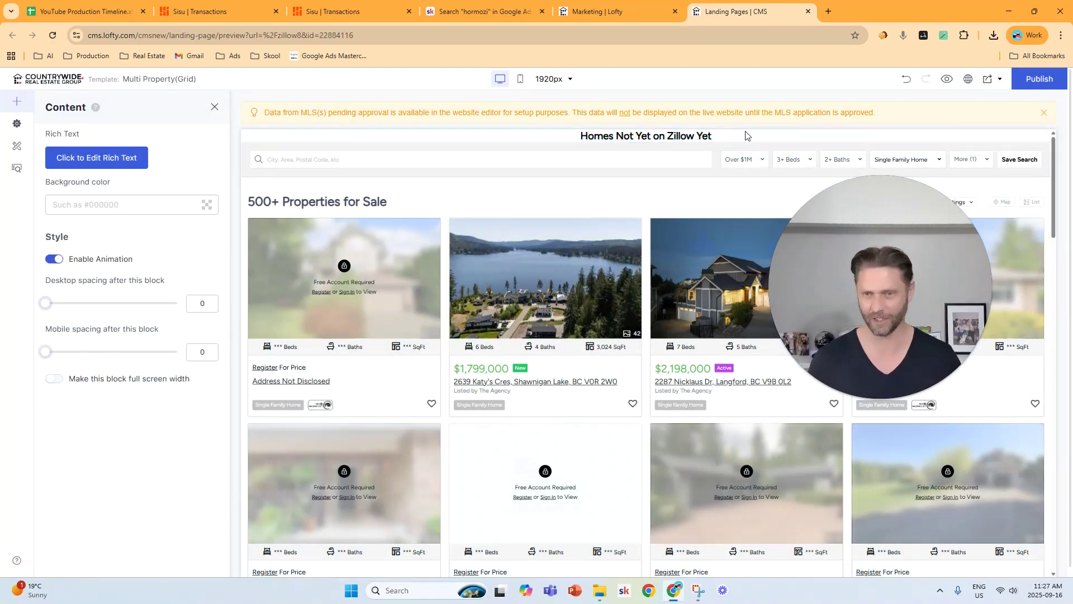
# - Publish the page, insert a blank line above the heading's h1 in source code, and republish
pyautogui.click(1037, 79)
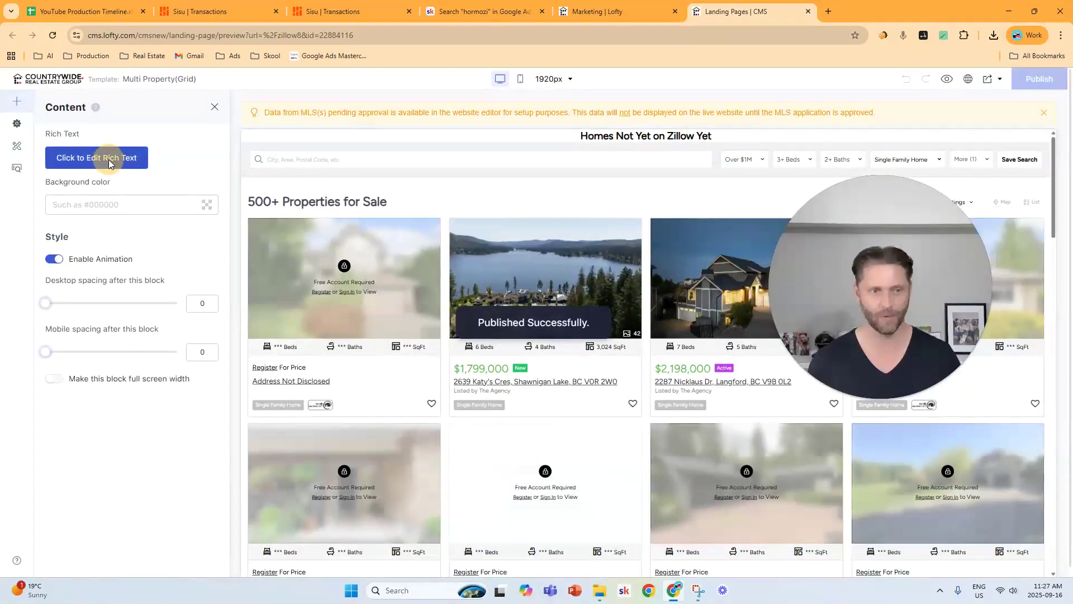
pyautogui.click(108, 159)
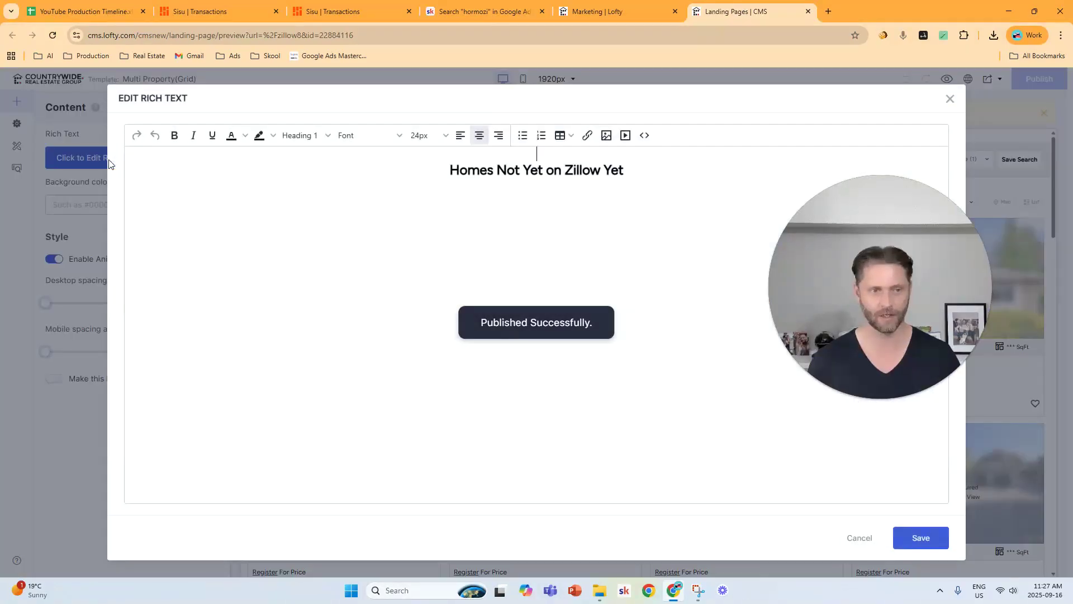
pyautogui.click(644, 135)
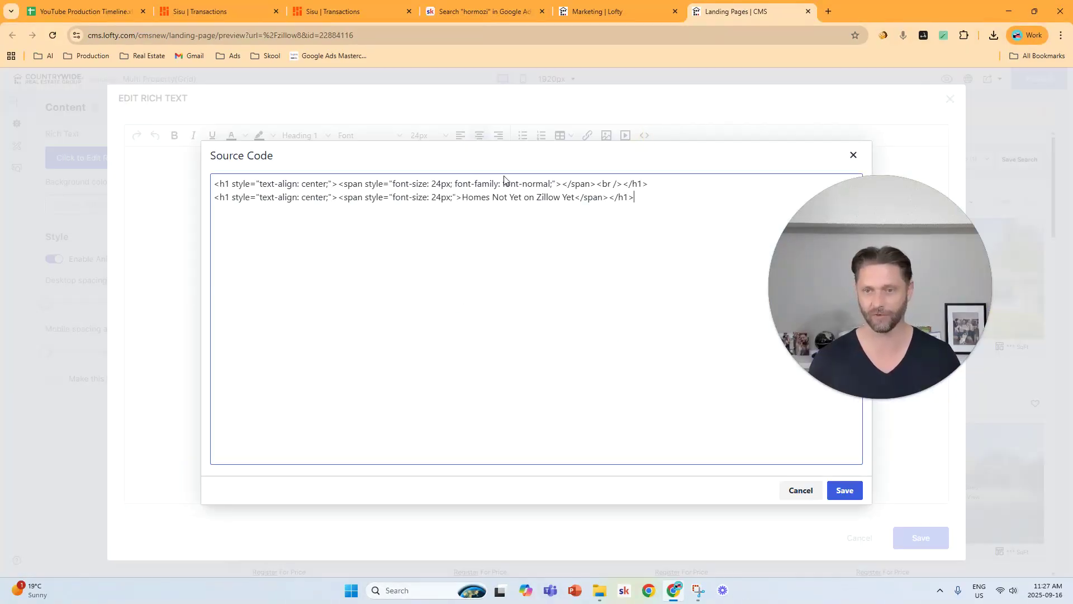
pyautogui.click(215, 181)
pyautogui.press('Return')
pyautogui.press('Return')
pyautogui.click(844, 491)
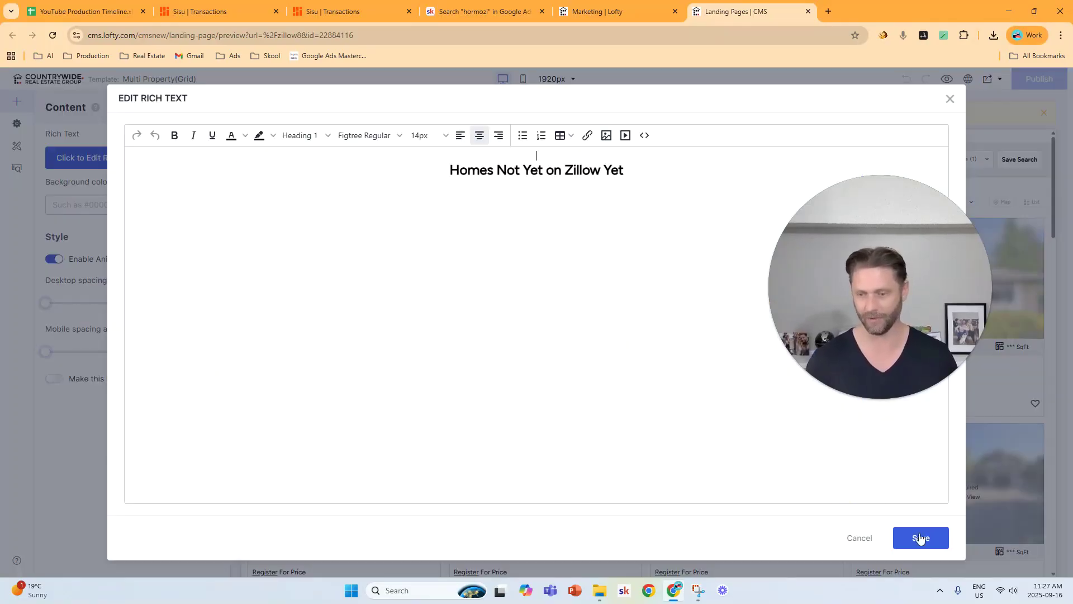
pyautogui.click(921, 538)
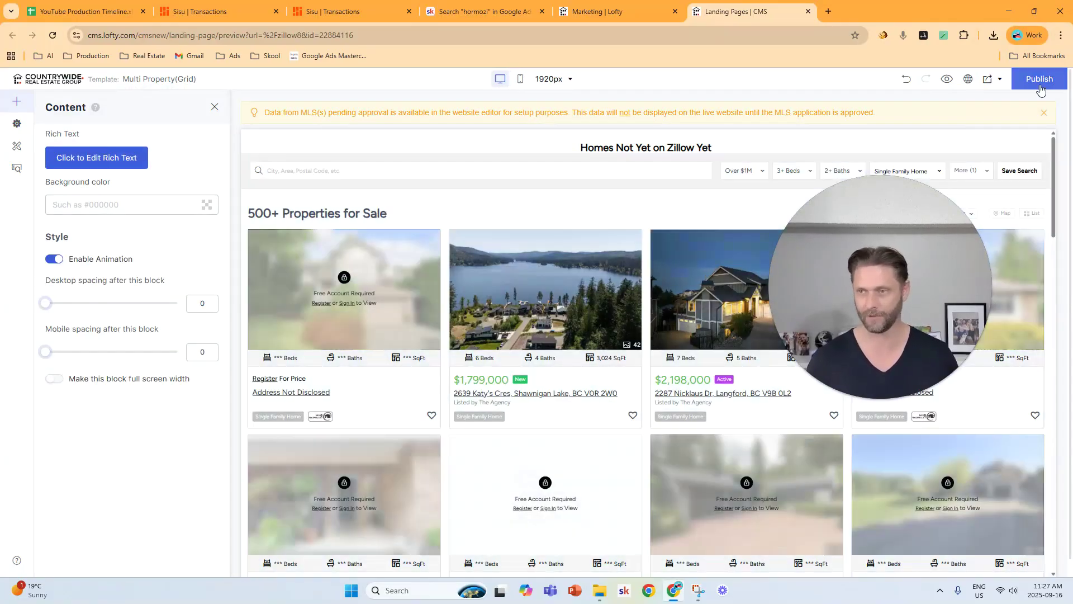
pyautogui.click(1039, 84)
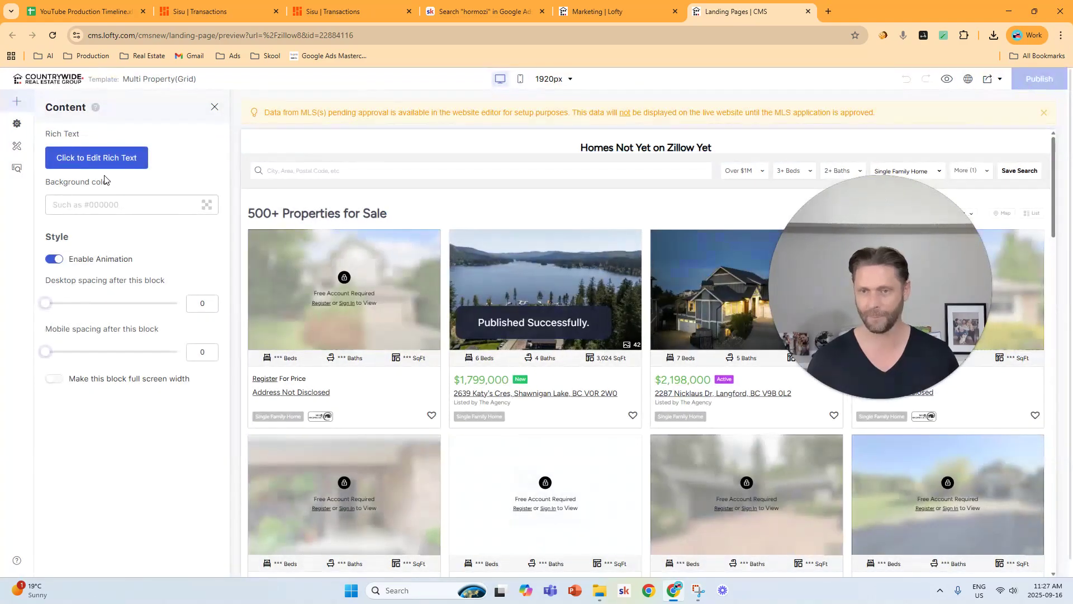
# - Set the heading block's spacing after to 10 on desktop and mobile
pyautogui.tripleClick(105, 280)
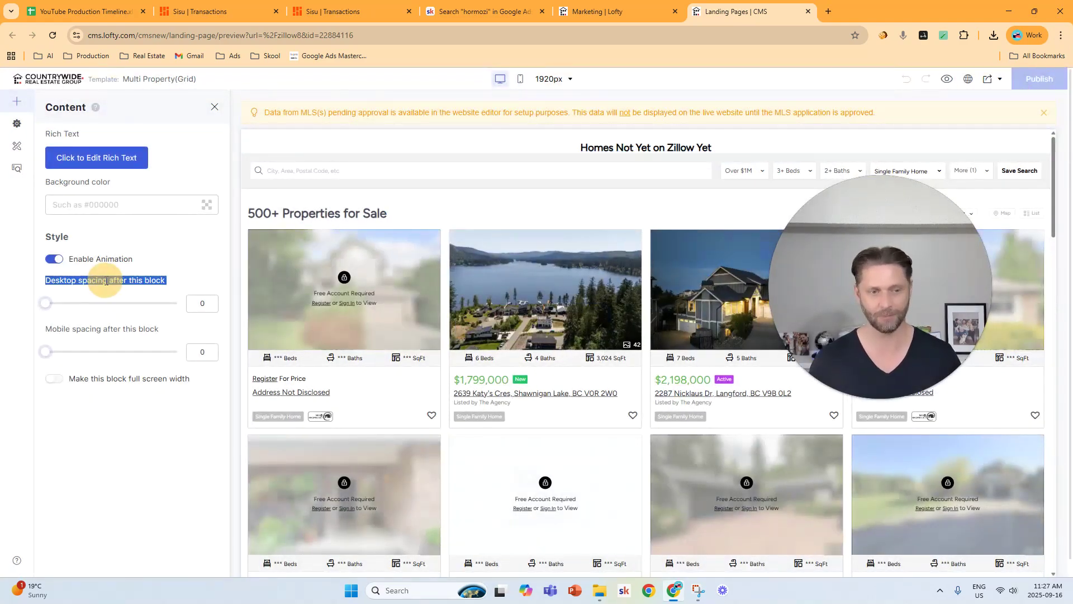
pyautogui.doubleClick(202, 303)
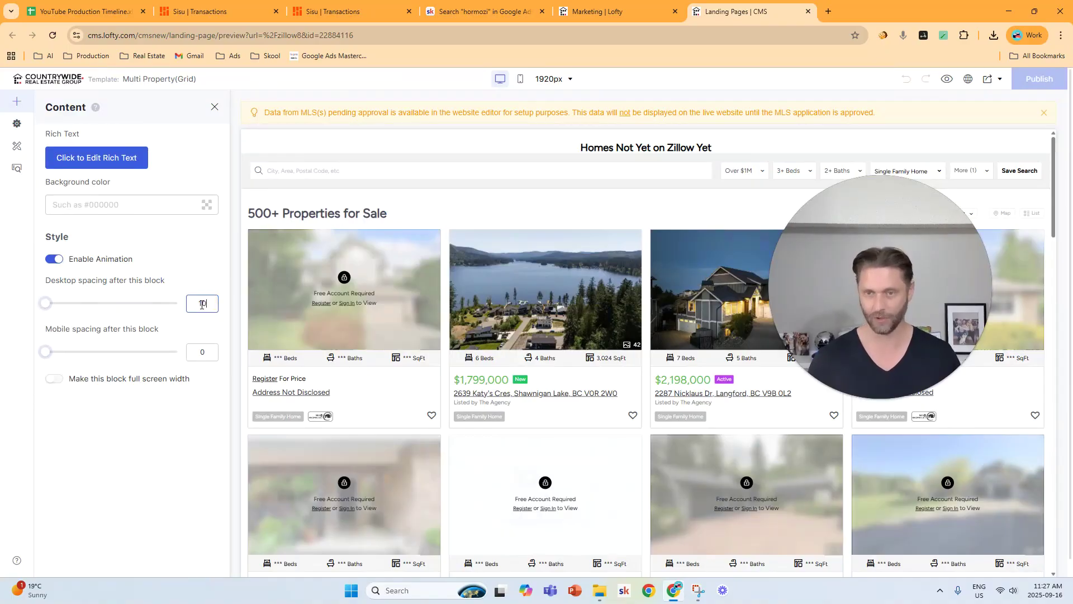
pyautogui.click(216, 282)
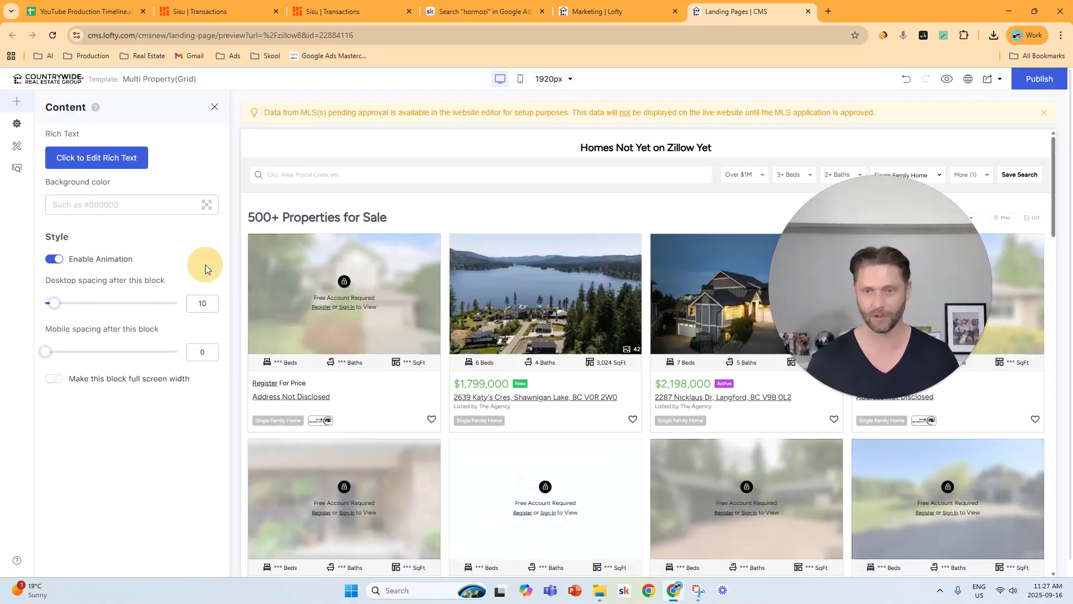
pyautogui.doubleClick(211, 351)
pyautogui.write('10')
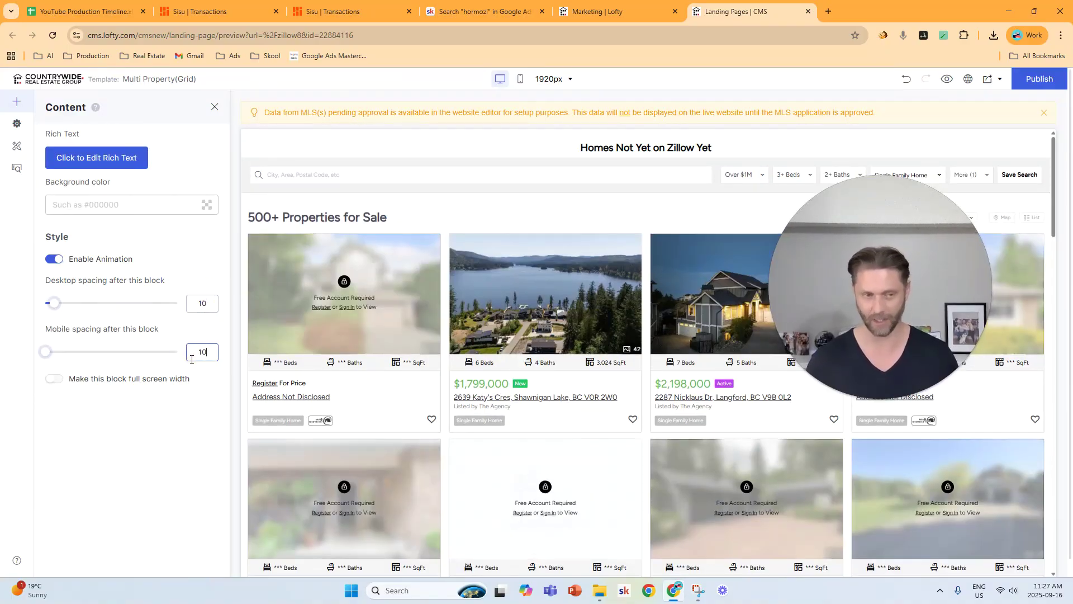
pyautogui.click(196, 274)
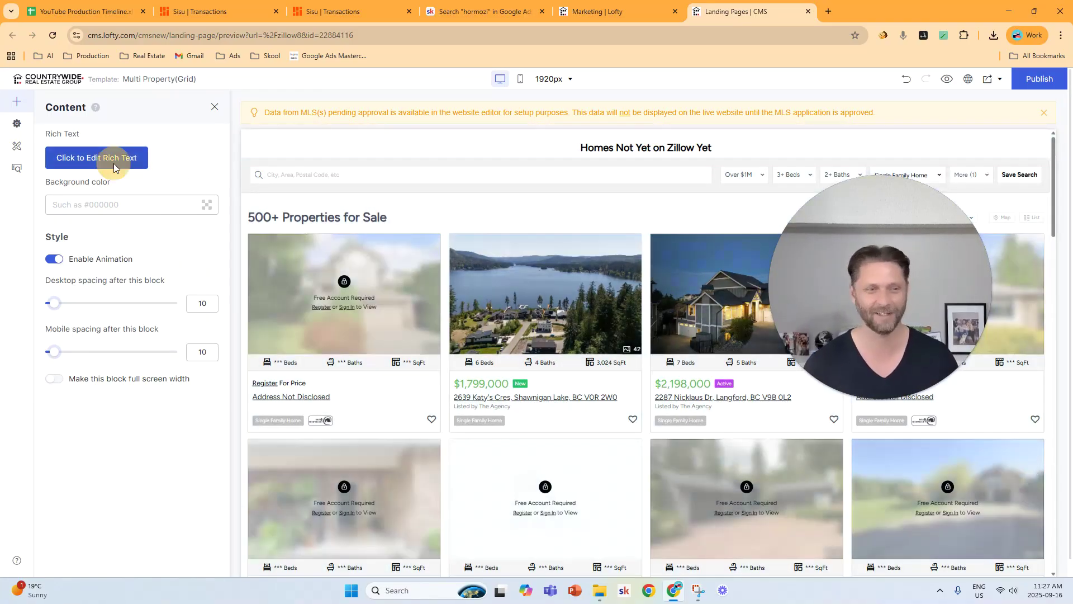
# - Delete the extra 'Yet' so the heading reads 'Homes Not on Zillow Yet', then publish
pyautogui.click(112, 159)
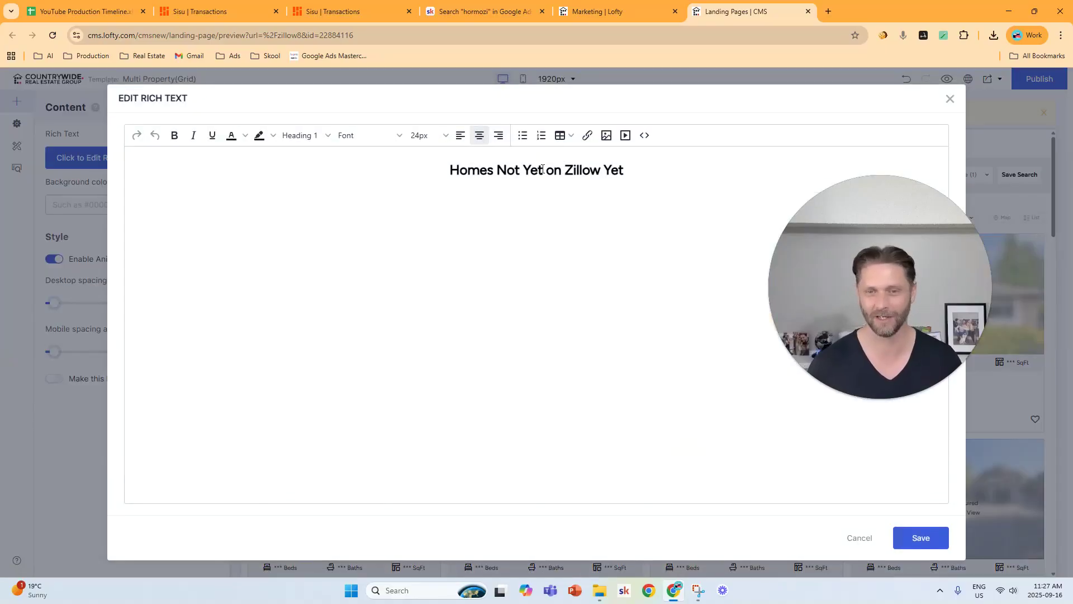
pyautogui.click(542, 169)
pyautogui.press('BackSpace')
pyautogui.press('BackSpace')
pyautogui.press('BackSpace')
pyautogui.press('BackSpace')
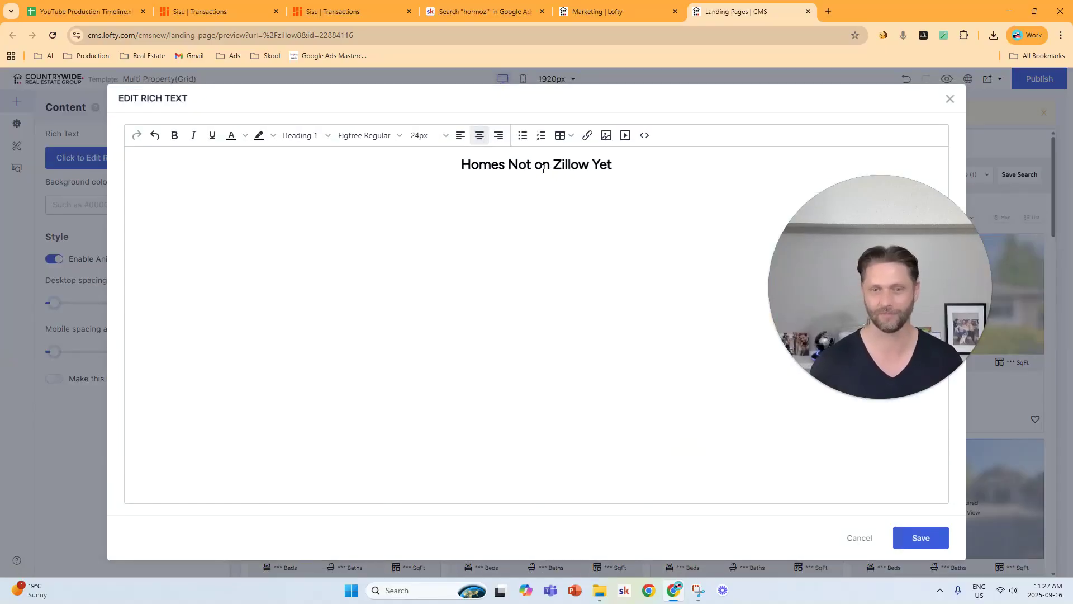
pyautogui.click(921, 538)
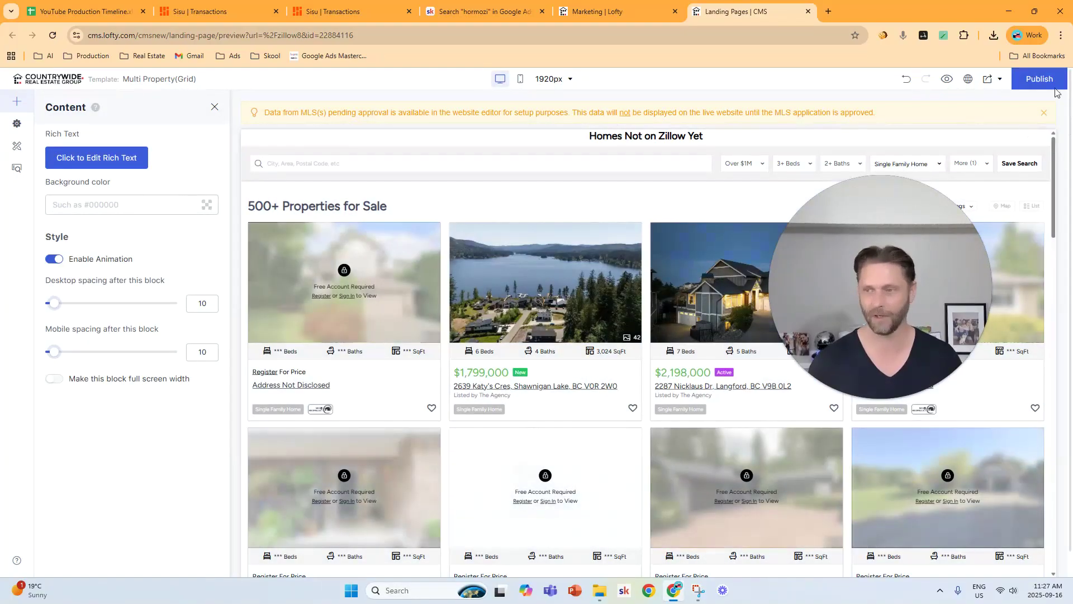
pyautogui.click(1039, 79)
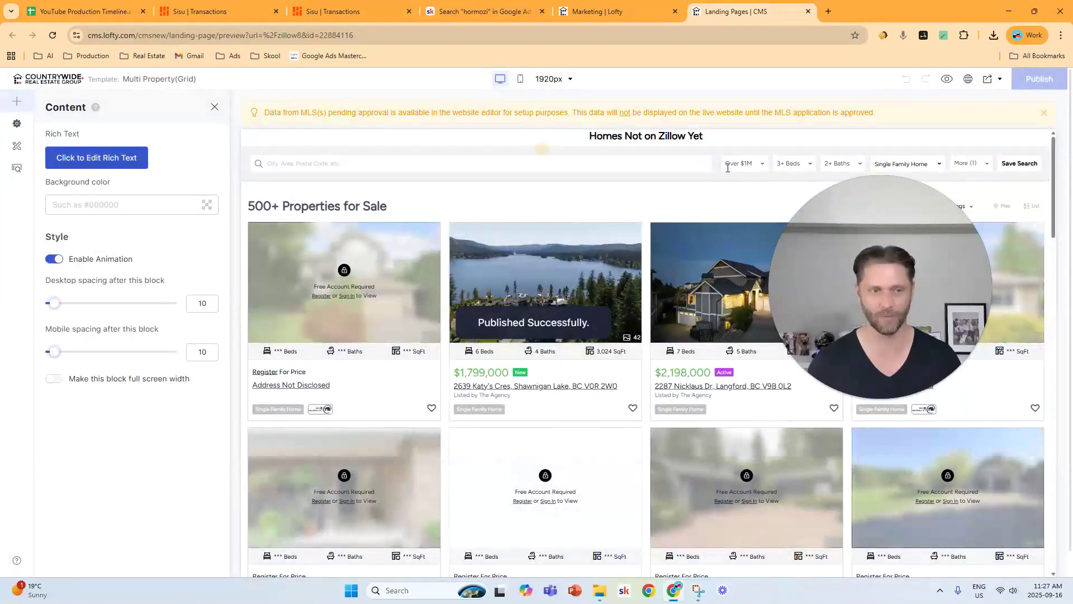
# - Insert a blank line above the heading's h1 in source code and republish the page
pyautogui.click(115, 158)
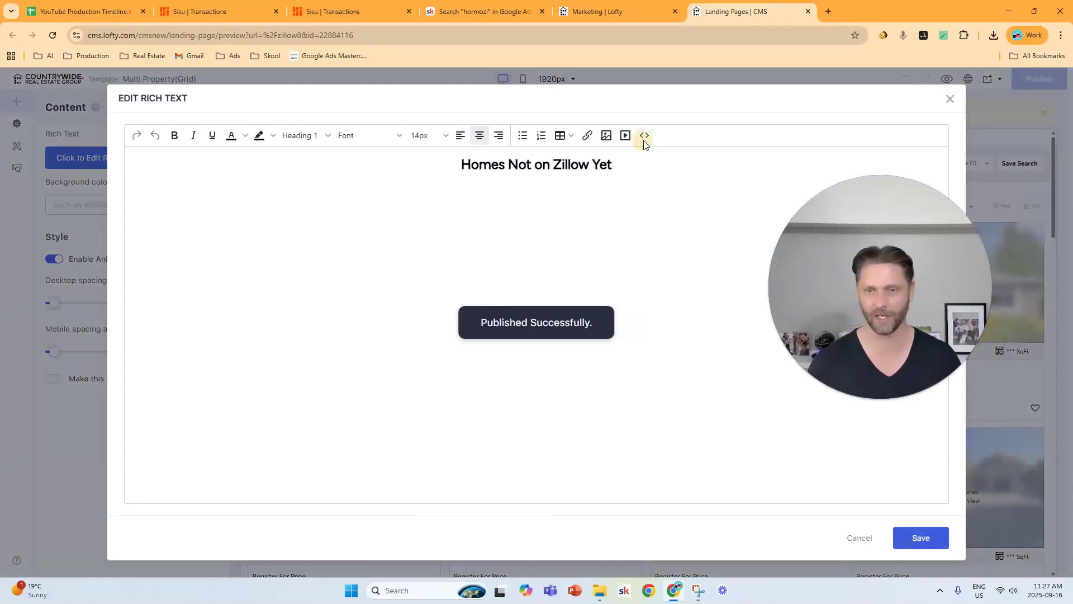
pyautogui.click(645, 136)
pyautogui.click(213, 184)
pyautogui.press('Return')
pyautogui.press('Return')
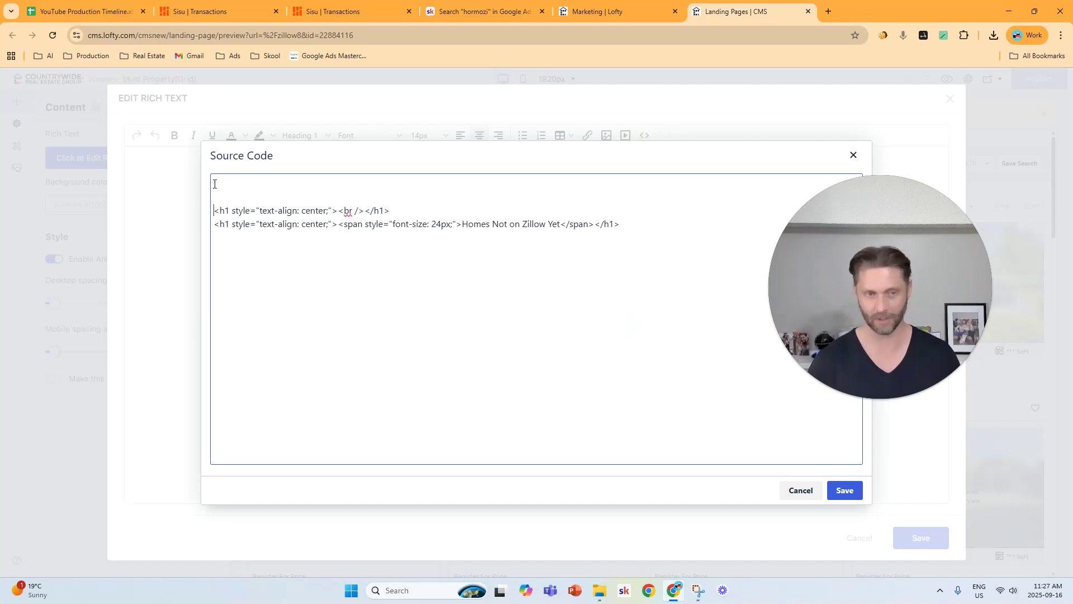
pyautogui.click(845, 491)
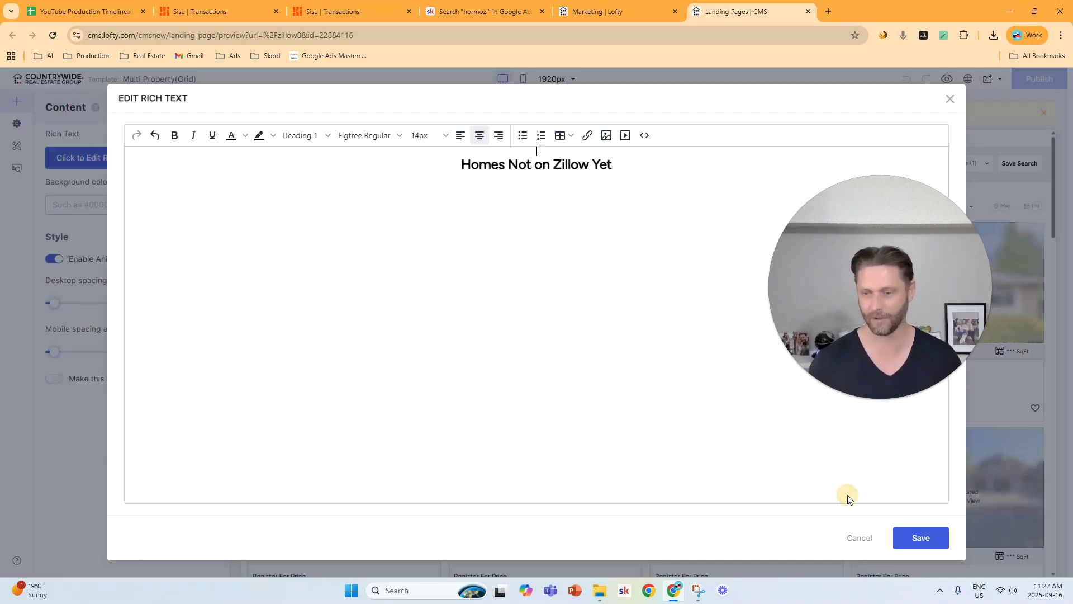
pyautogui.click(921, 538)
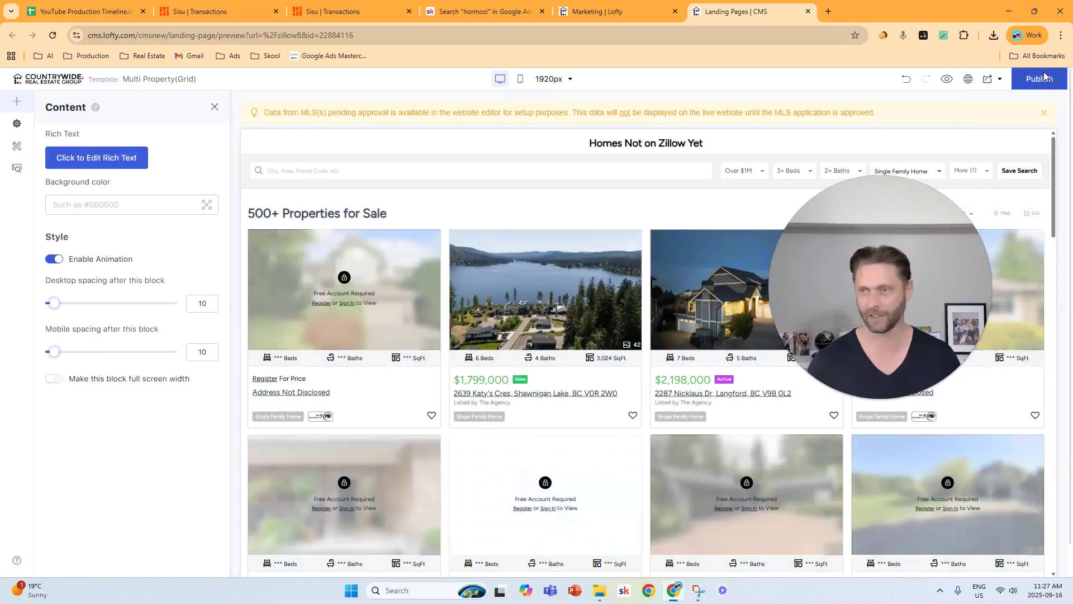
pyautogui.click(1039, 79)
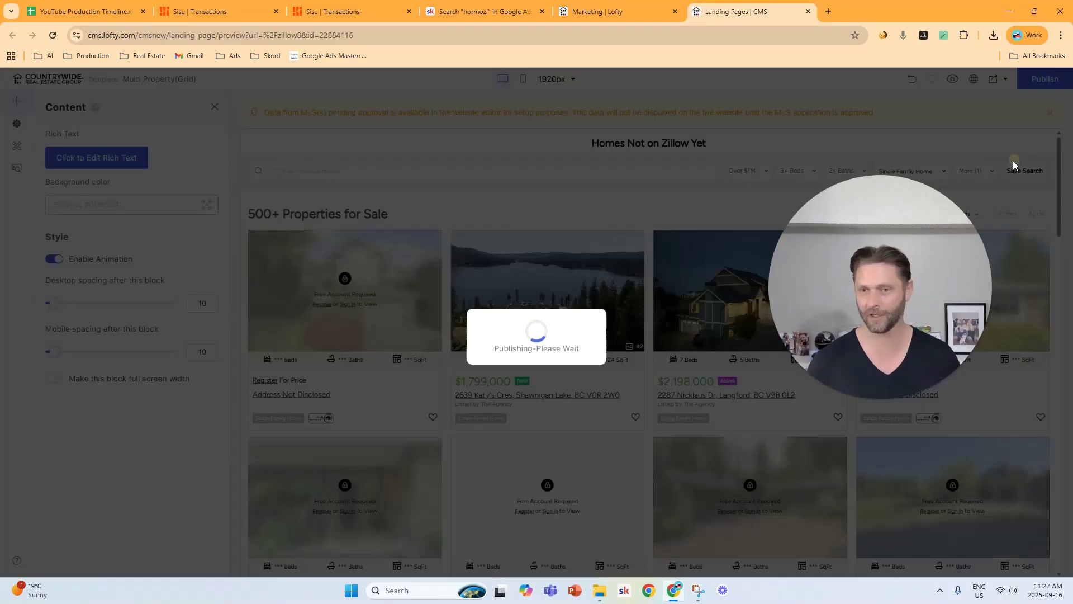